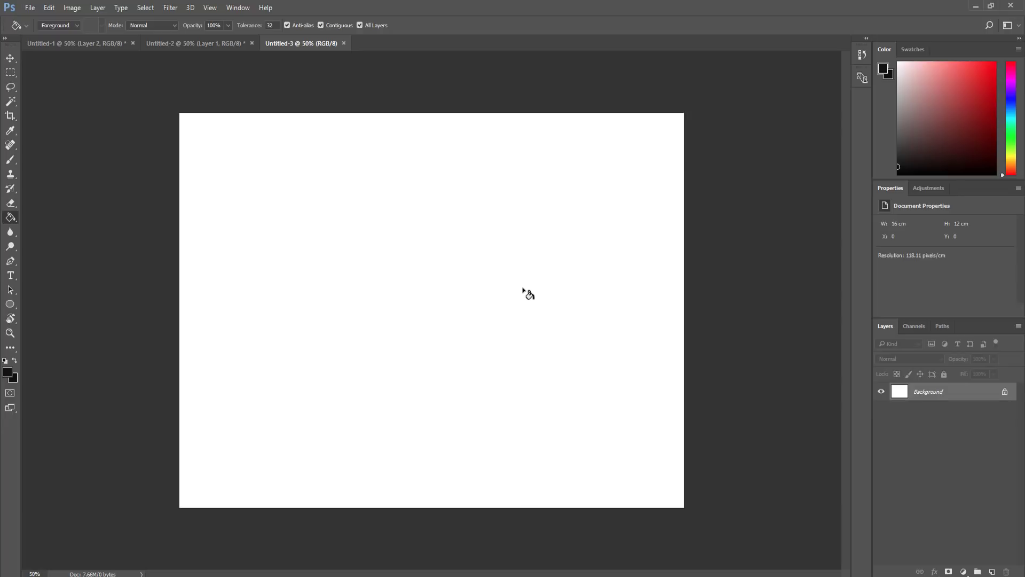
# Fill the background near-black, then paint a white flower with a soft round centre and looped petals on a new layer.
pyautogui.click(528, 301)
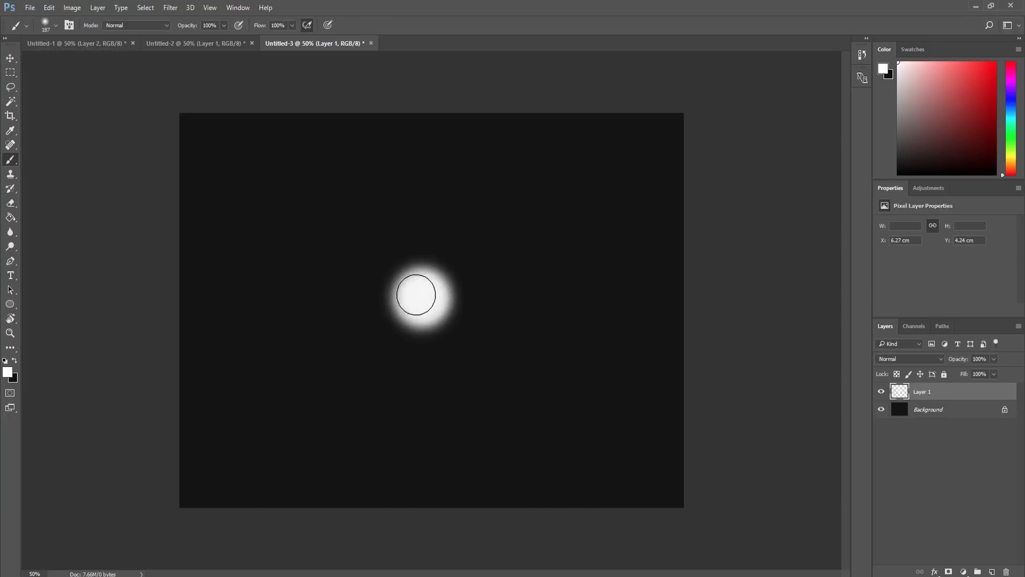
pyautogui.rightClick(426, 291)
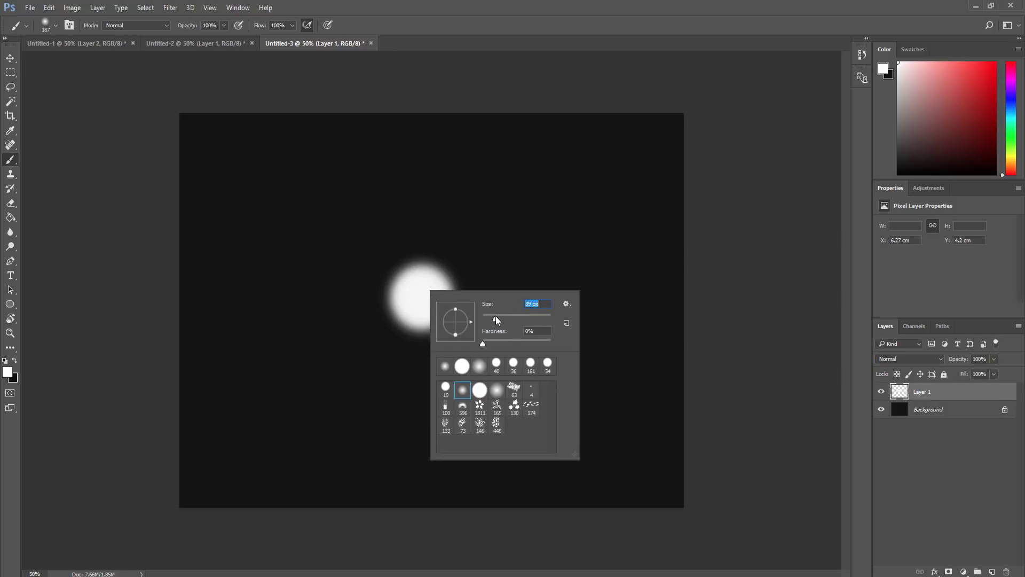
pyautogui.moveTo(496, 315); pyautogui.dragTo(407, 283)
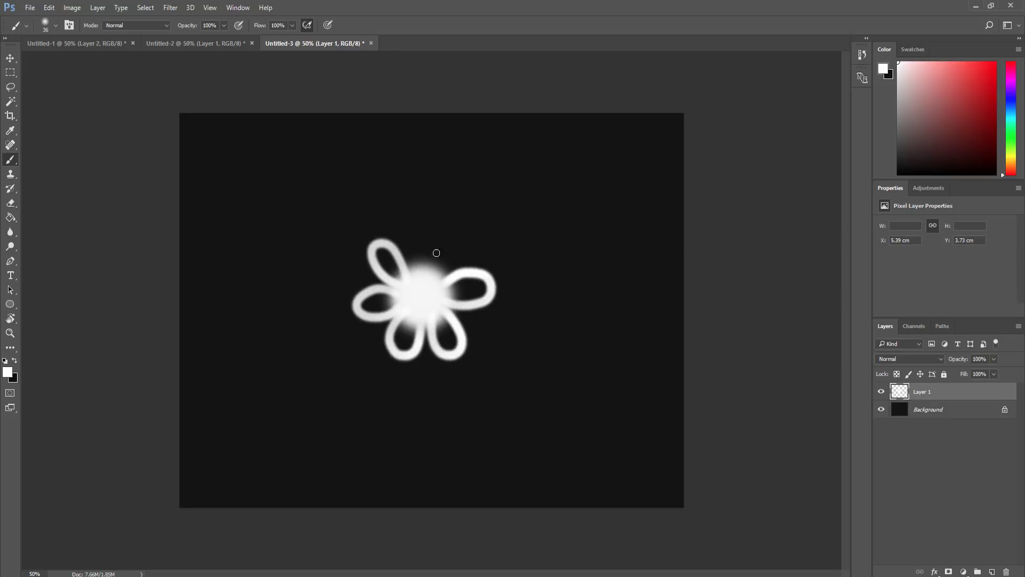
# Erase the flower's centre with a soft 84 px eraser and crop the canvas closely around the flower.
pyautogui.rightClick(424, 296)
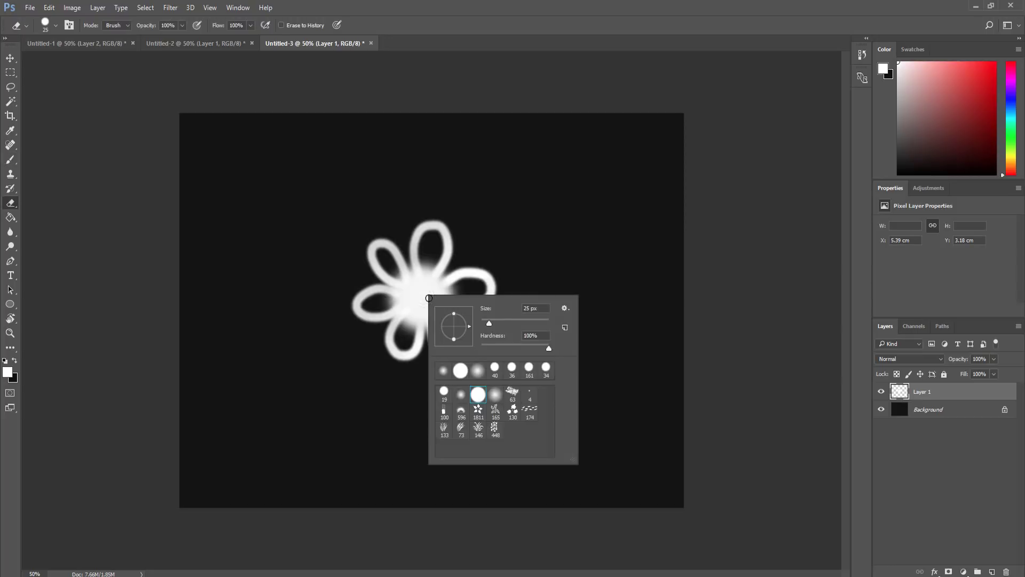
pyautogui.click(424, 296)
pyautogui.keyDown('alt'); pyautogui.scroll(-1, 427, 366); pyautogui.keyUp('alt')
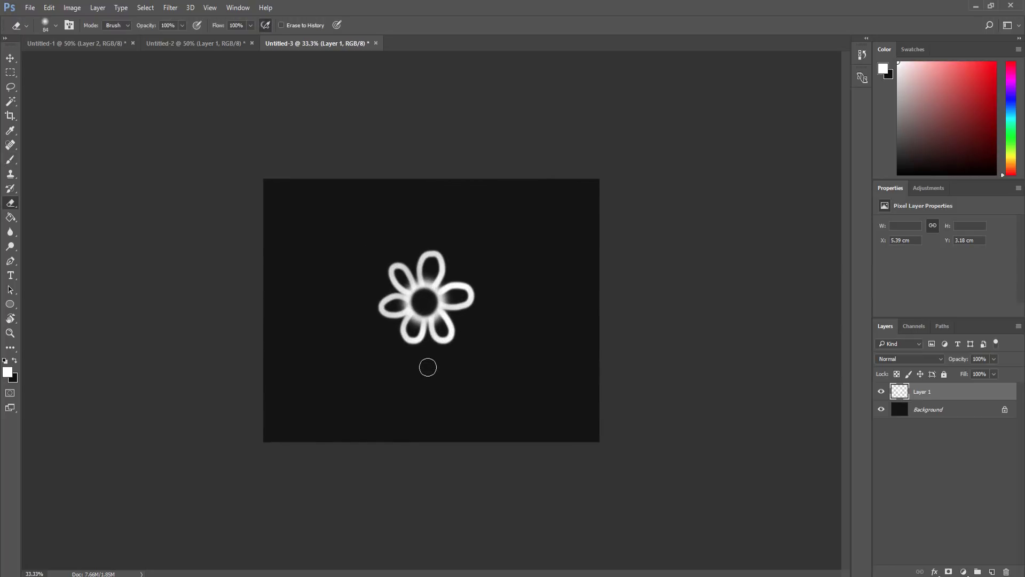
pyautogui.keyDown('alt'); pyautogui.scroll(1, 427, 367); pyautogui.keyUp('alt')
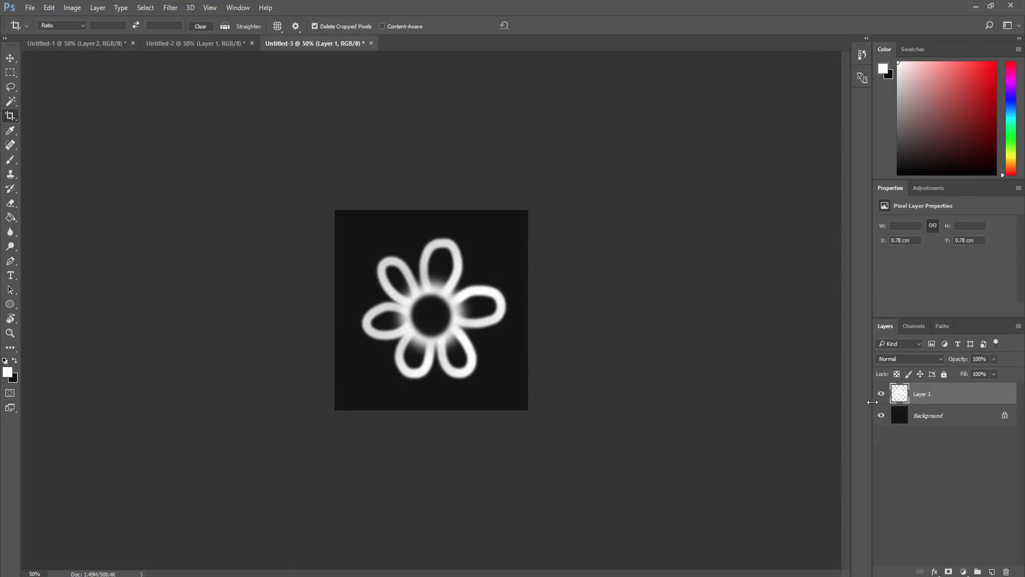
# Hide the Background layer to make the image transparent and save the file as Flower.
pyautogui.click(881, 415)
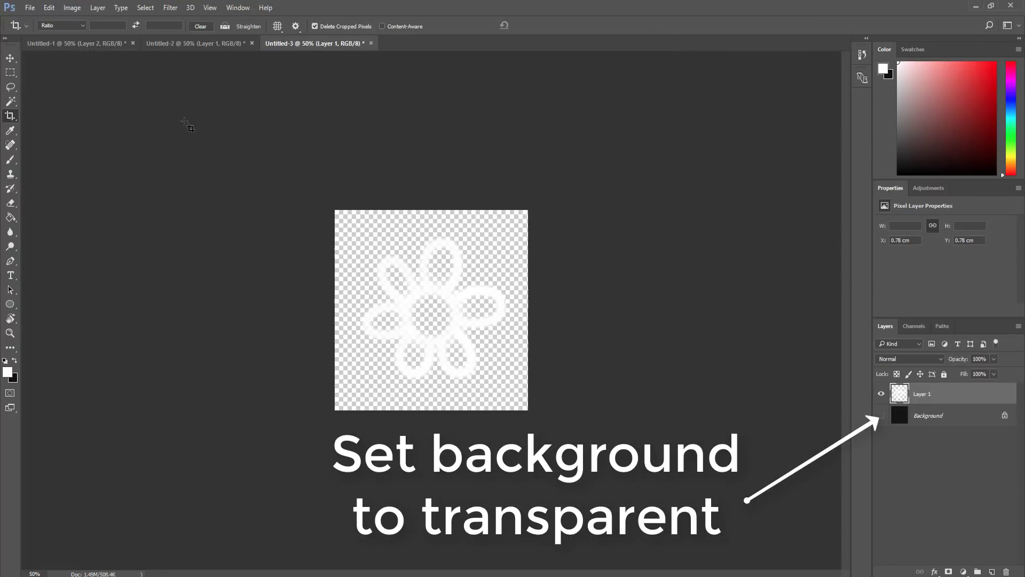
pyautogui.hotkey('ctrl', 's')
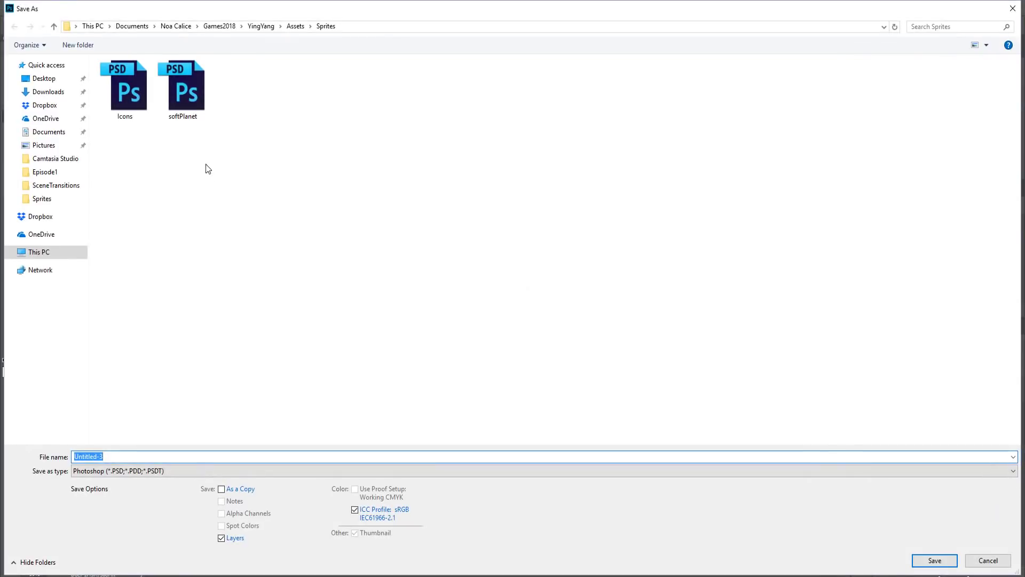
pyautogui.write('Flower')
pyautogui.press('Return')
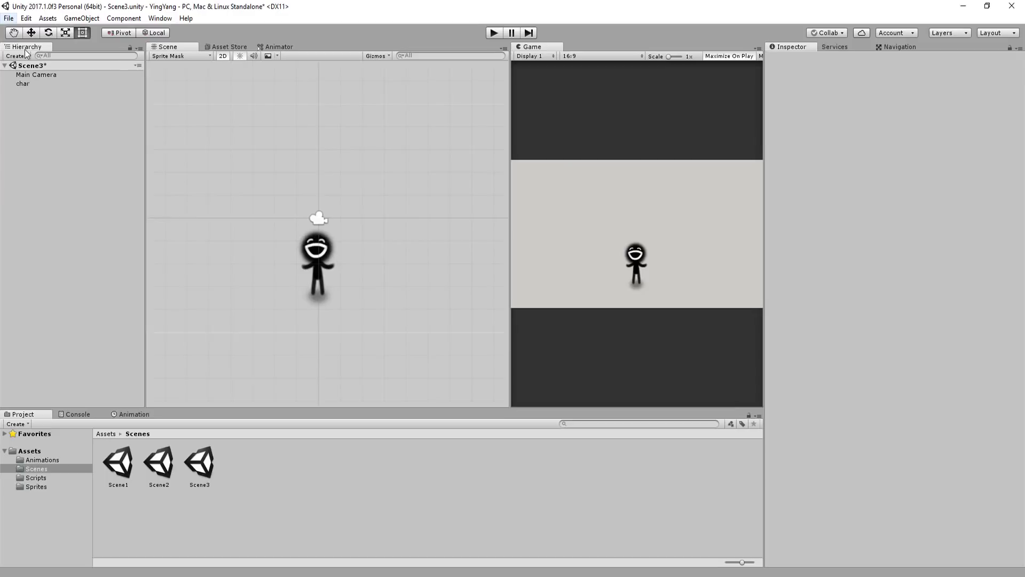
# In Unity, add a Particle System to Scene3 and save the scene.
pyautogui.click(29, 70)
pyautogui.moveTo(107, 163)
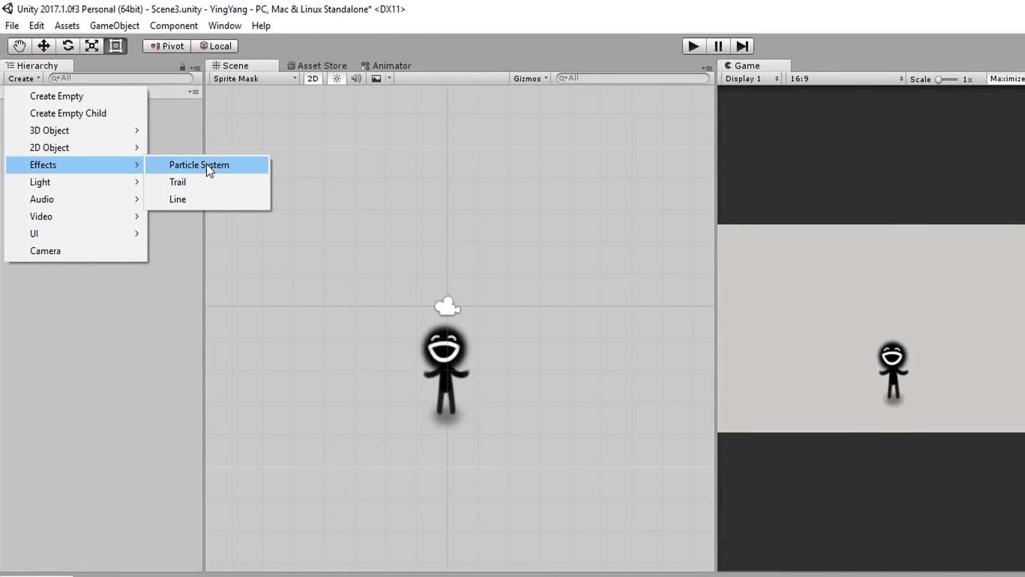
pyautogui.click(208, 166)
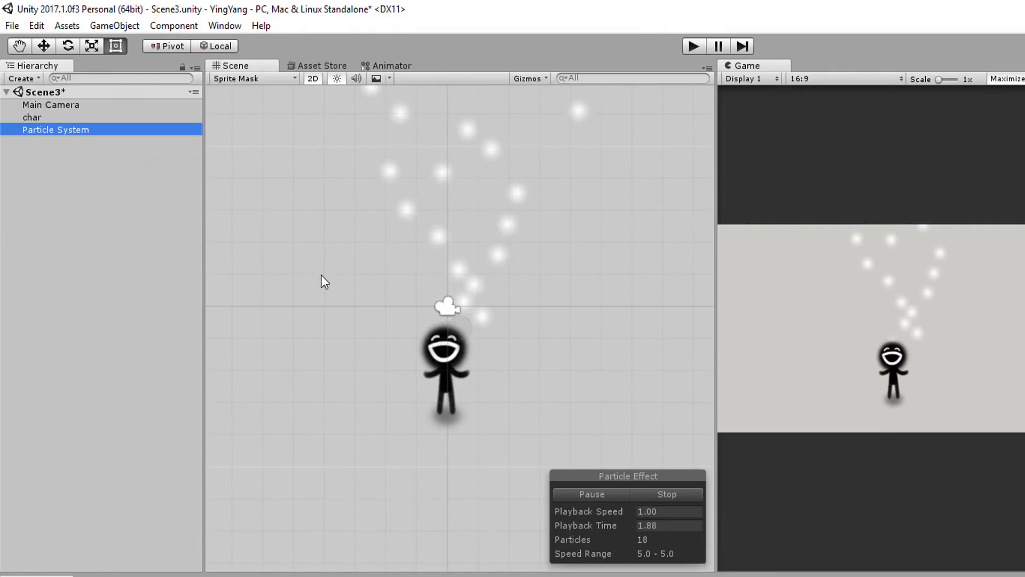
pyautogui.hotkey('ctrl', 's')
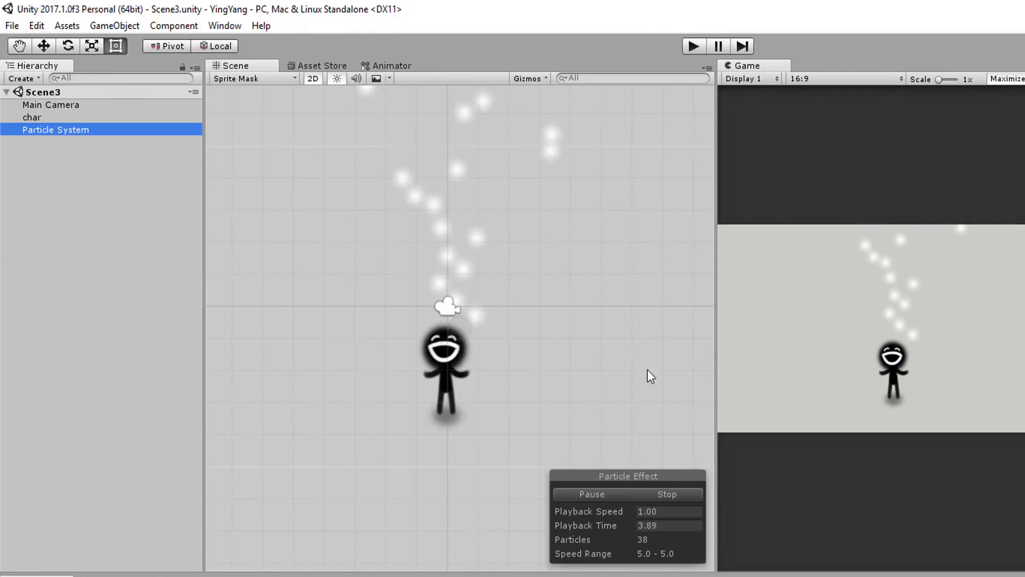
pyautogui.hotkey('alt', 'Tab')
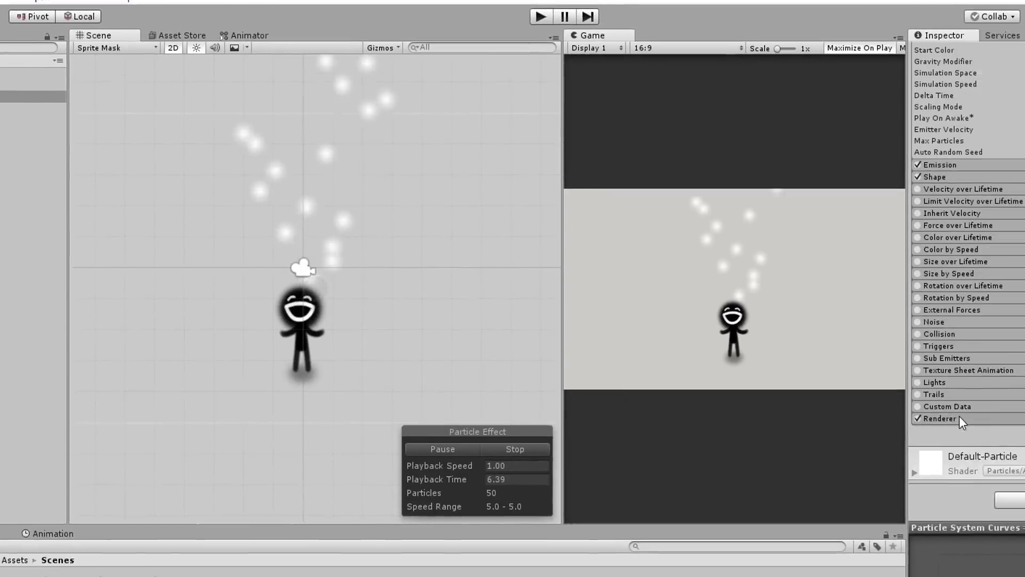
# Set the particle renderer's material to Sprites-Default.
pyautogui.click(959, 417)
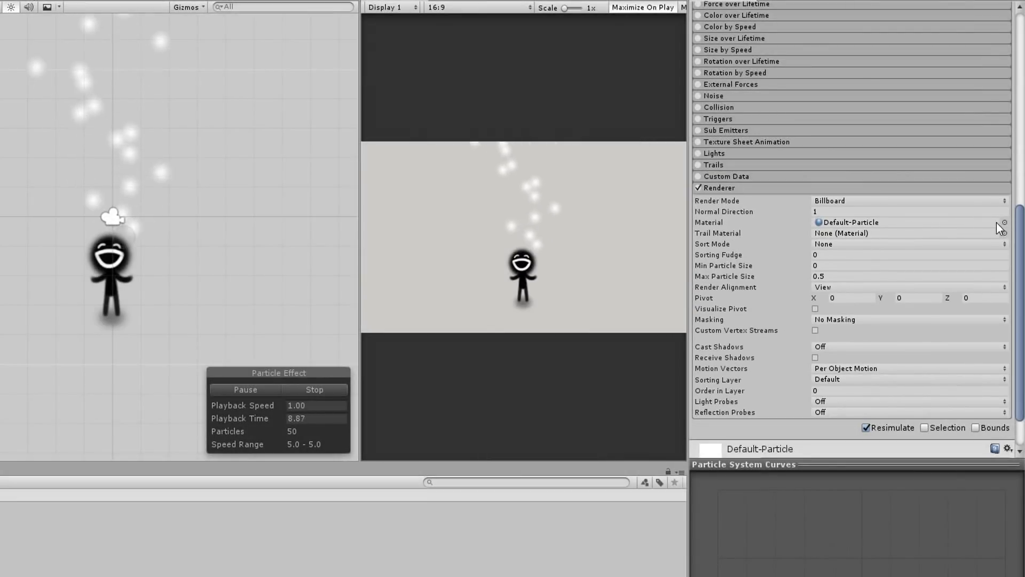
pyautogui.click(1004, 222)
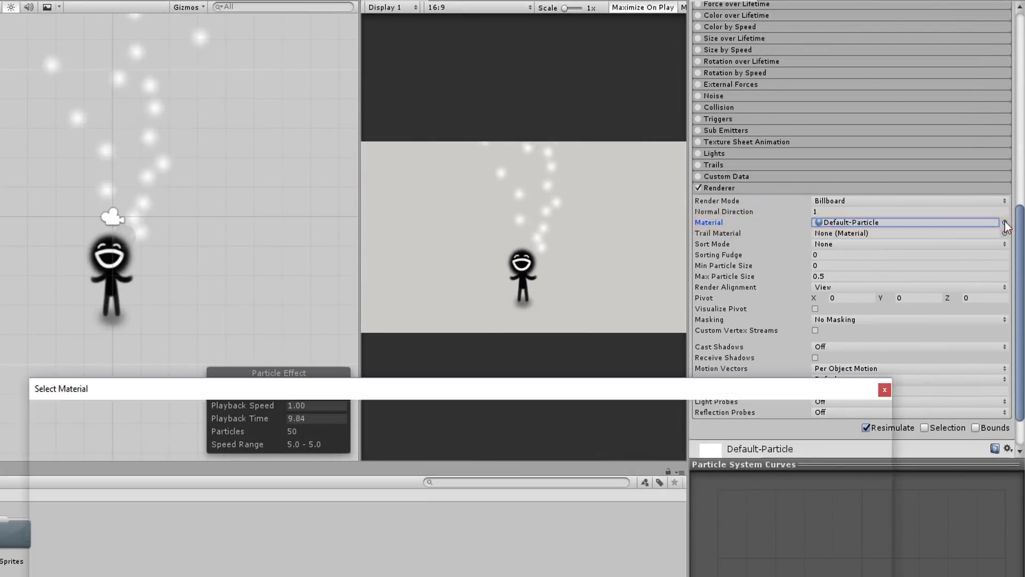
pyautogui.click(450, 463)
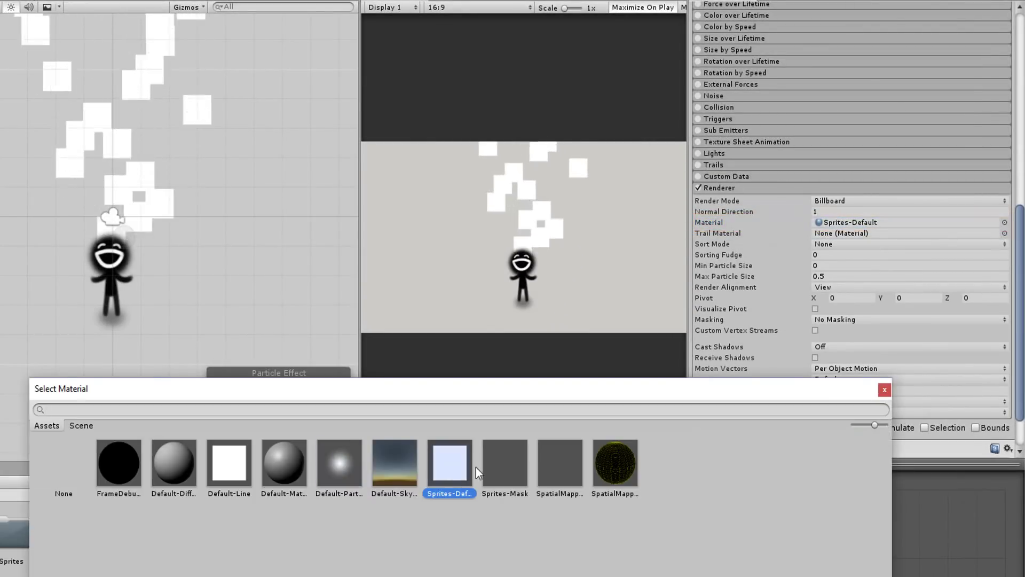
pyautogui.click(884, 389)
# Enable Texture Sheet Animation on the particle system and set its mode to Sprites.
pyautogui.scroll(3, 860, 376)
pyautogui.click(699, 141)
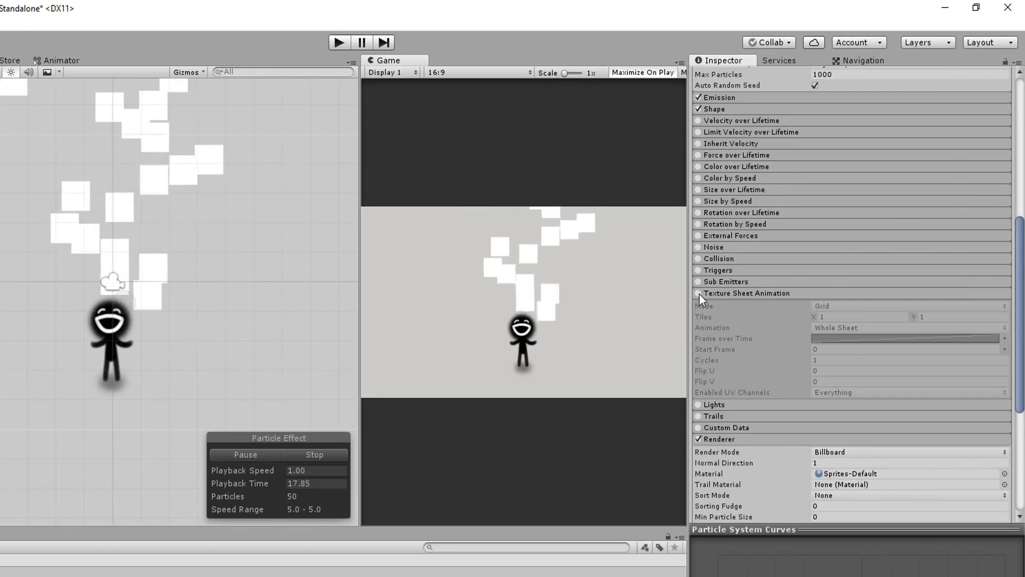
pyautogui.click(699, 293)
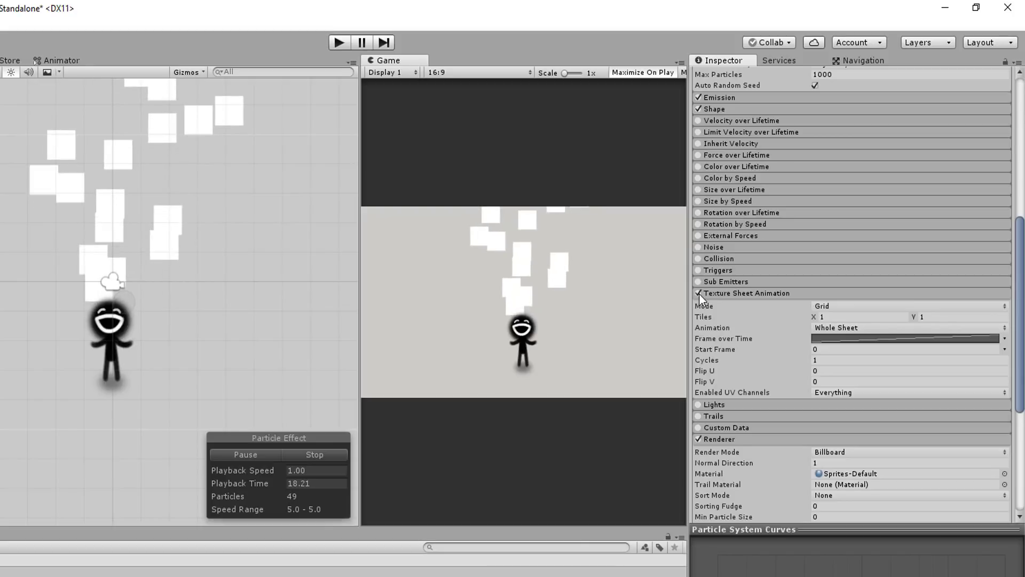
pyautogui.click(844, 305)
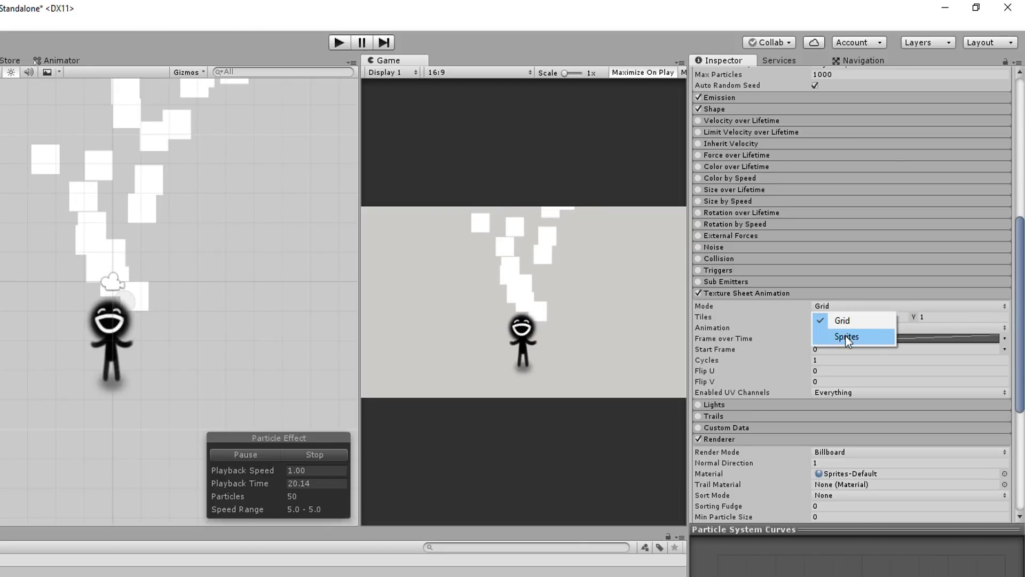
pyautogui.click(844, 336)
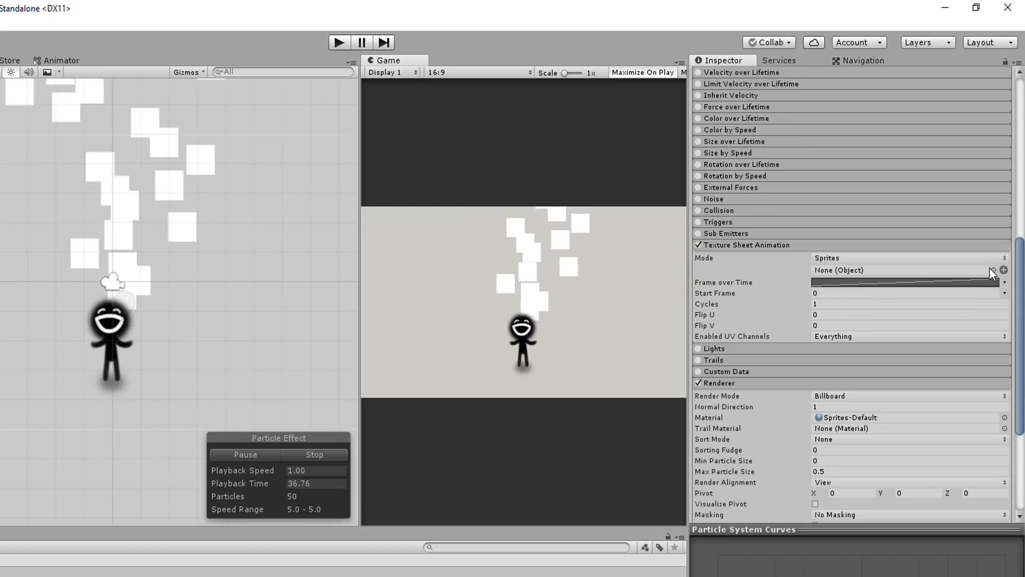
# Assign the flower sprite to the Texture Sheet Animation.
pyautogui.click(992, 270)
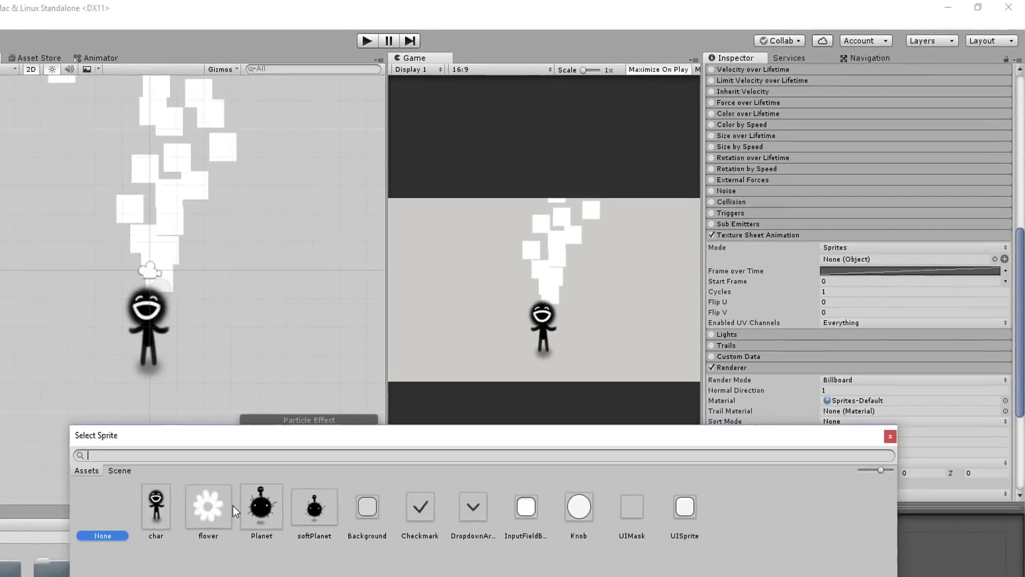
pyautogui.click(208, 508)
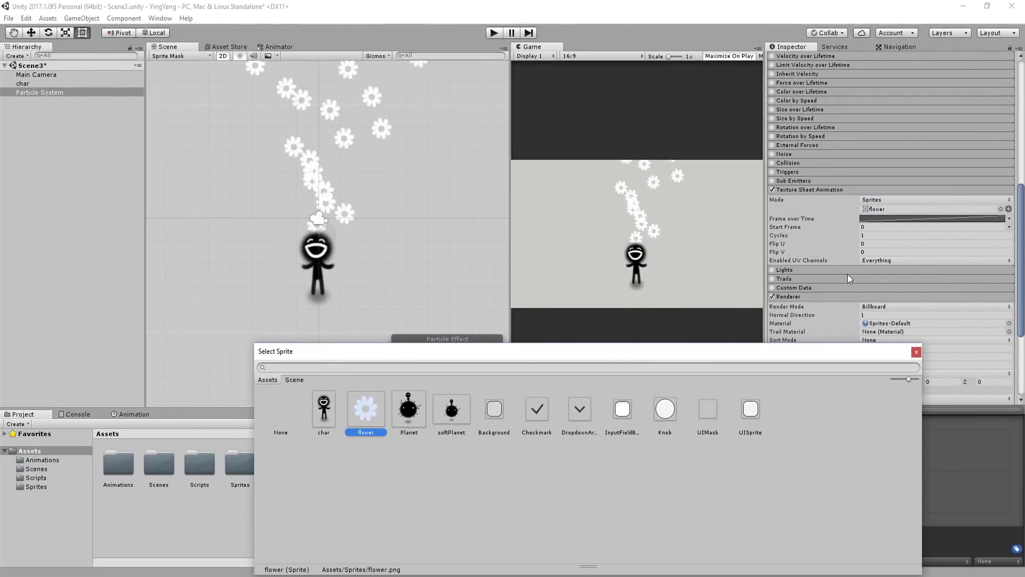
pyautogui.click(917, 353)
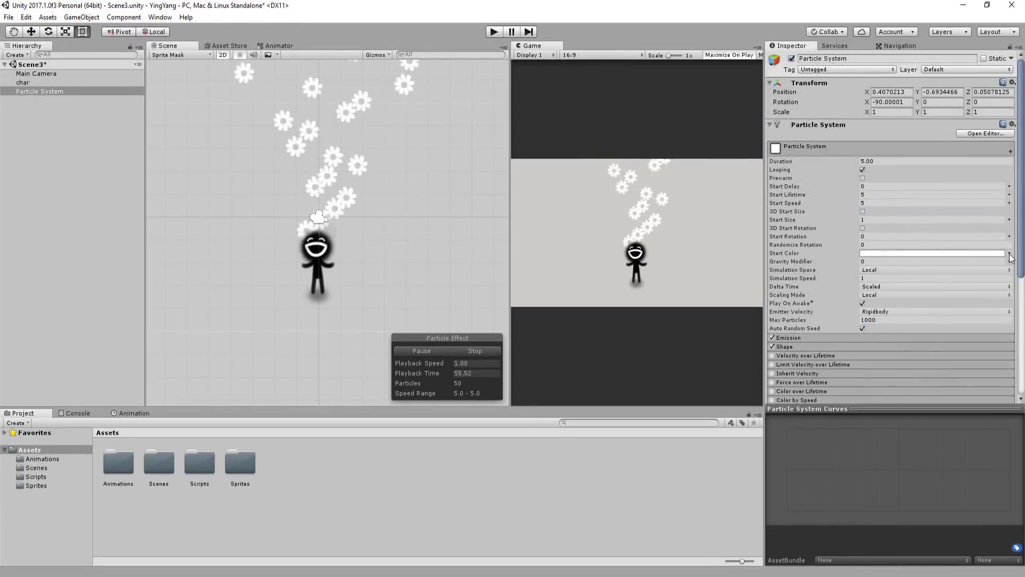
# Set the particles' Start Color mode to Random Between Two Colors.
pyautogui.click(1010, 255)
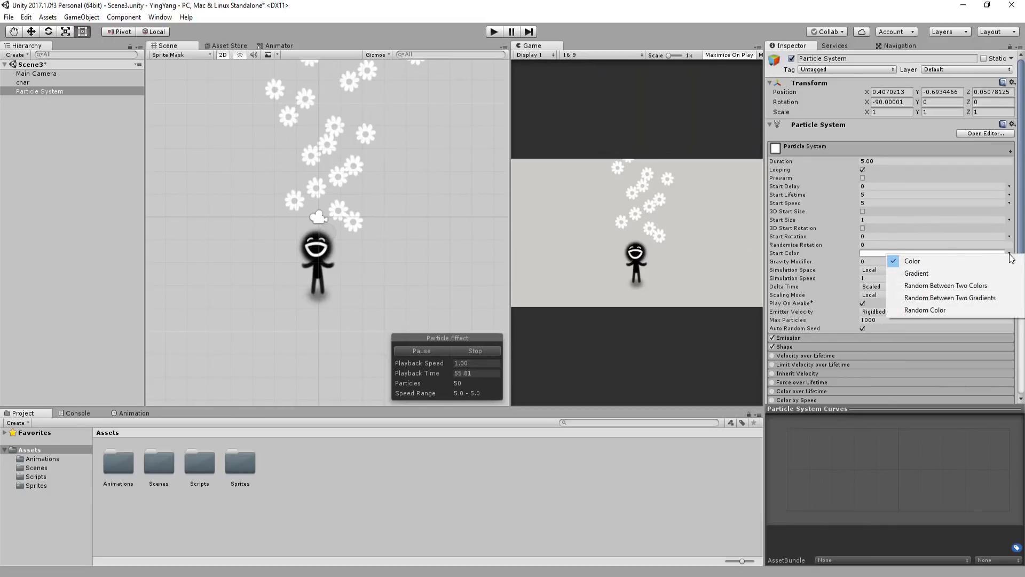
pyautogui.click(975, 286)
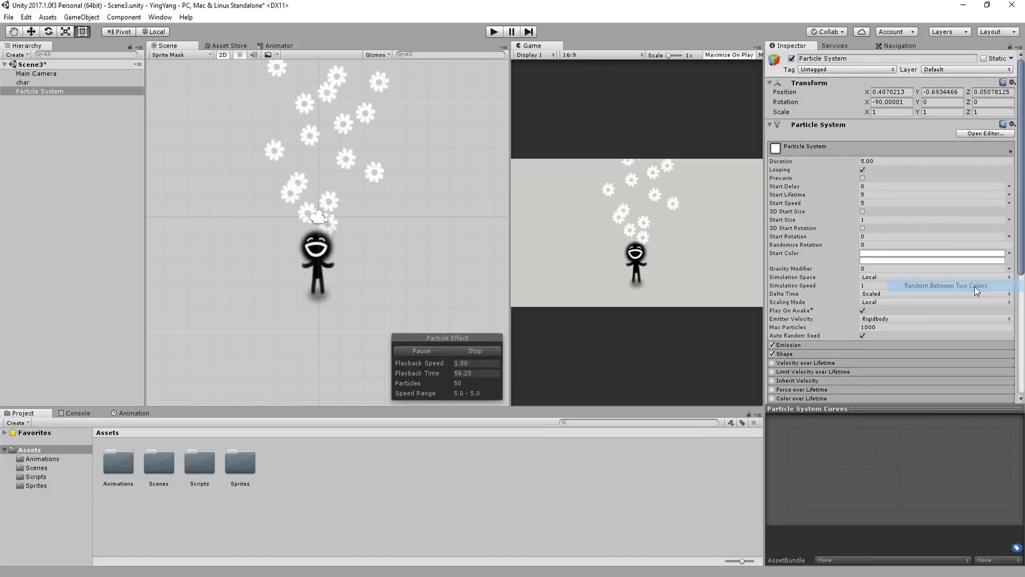
# Set the two start colours to bright red and bright green.
pyautogui.click(904, 256)
pyautogui.click(750, 378)
pyautogui.click(824, 330)
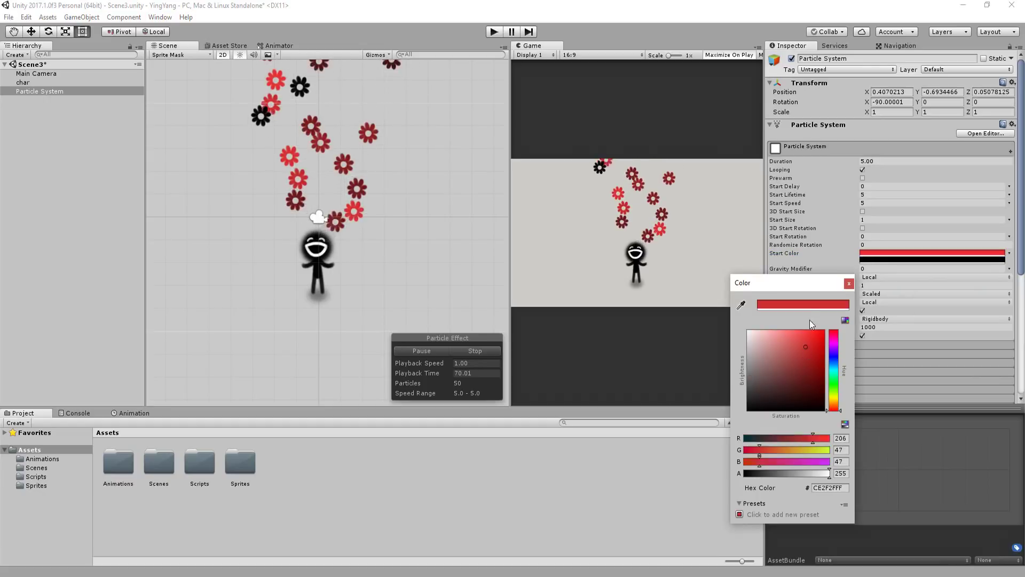
pyautogui.click(876, 260)
pyautogui.click(834, 390)
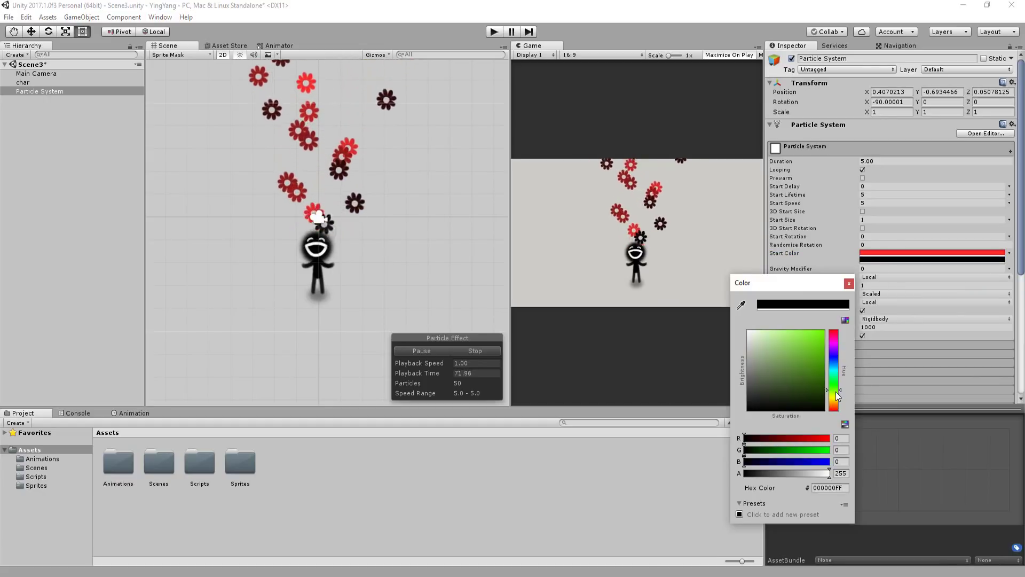
pyautogui.click(815, 332)
pyautogui.click(848, 283)
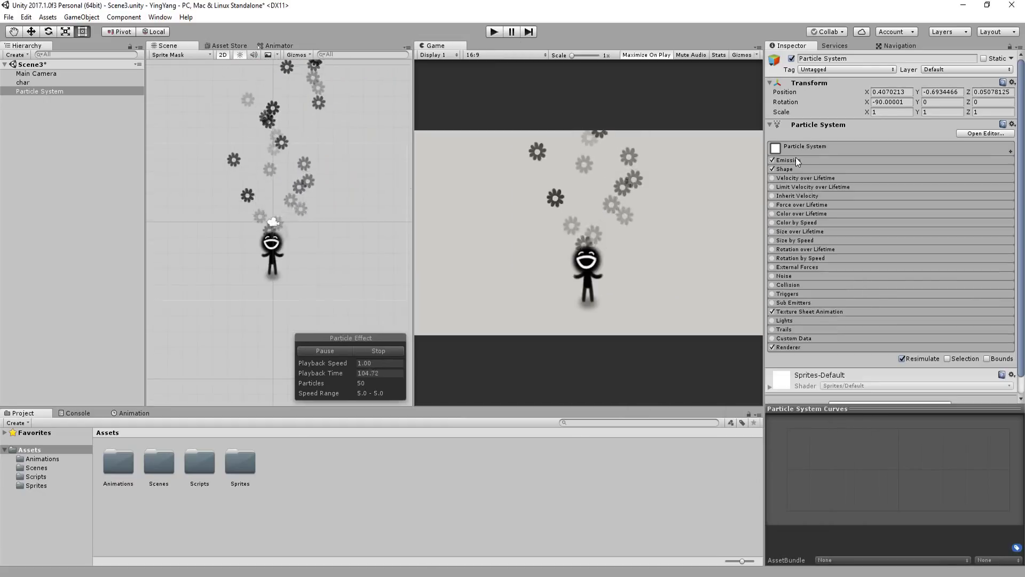
# Change the particle emitter's shape to Edge.
pyautogui.click(785, 169)
pyautogui.click(880, 179)
pyautogui.click(886, 299)
# Move the particle emitter up above the character and set its X rotation to -180 so the flowers fall downward.
pyautogui.press('w')
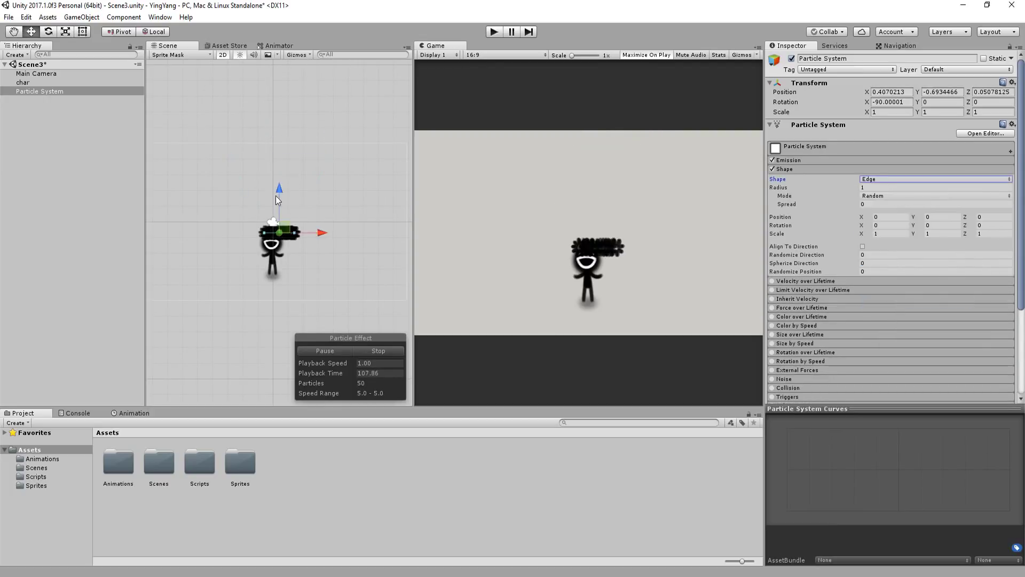
pyautogui.click(895, 103)
pyautogui.write('-')
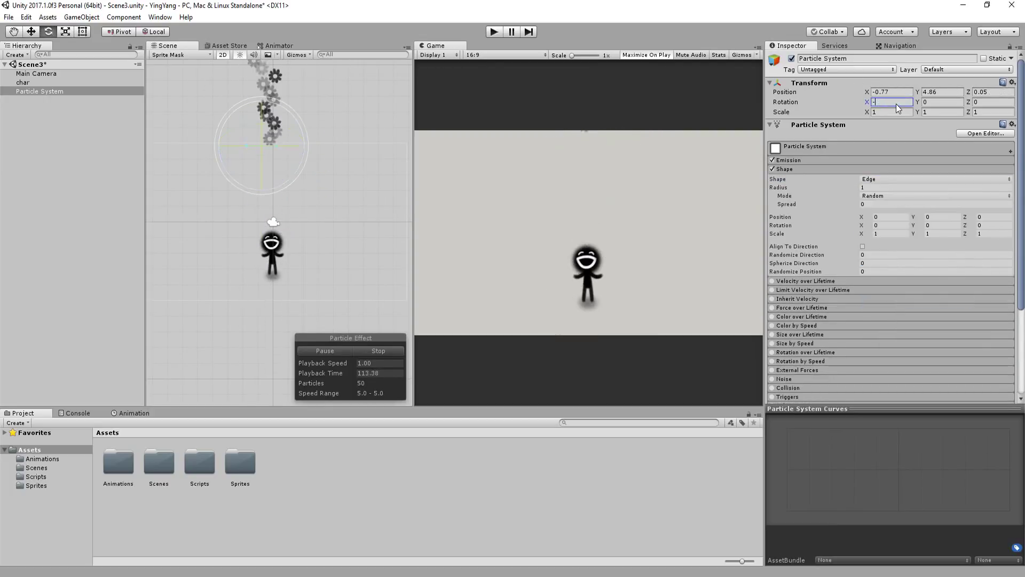
# Raise the emitter to about Y 6.43, widen its edge radius to about 3.91 and centre it over the character.
pyautogui.write('w')
pyautogui.moveTo(269, 152); pyautogui.dragTo(284, 113)
pyautogui.moveTo(832, 188); pyautogui.dragTo(849, 184)
pyautogui.moveTo(310, 107); pyautogui.dragTo(303, 108)
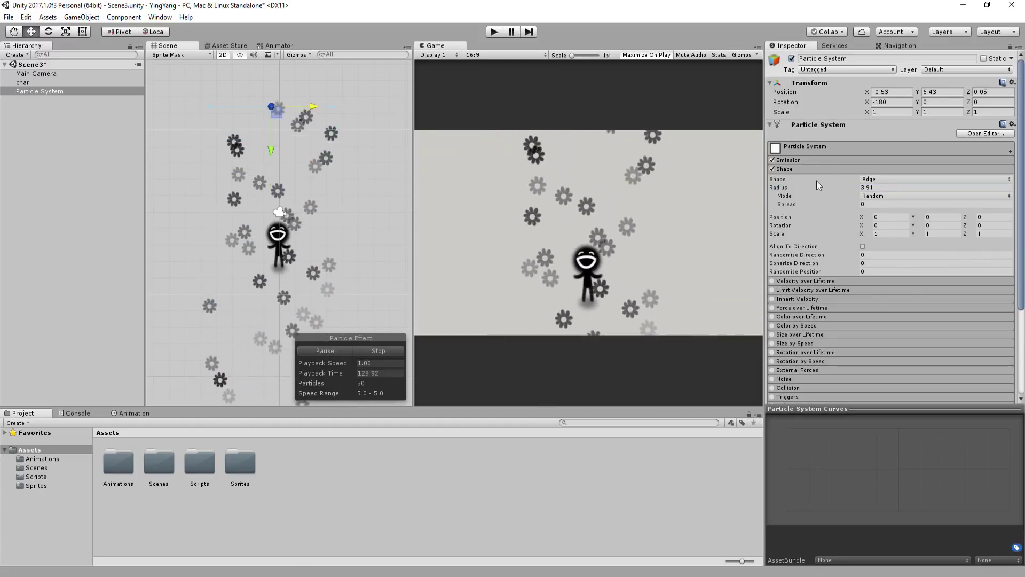
# Set the particles' Start Lifetime to 10, Start Speed to 4 and emission Rate over Time to 50.
pyautogui.click(795, 168)
pyautogui.click(800, 147)
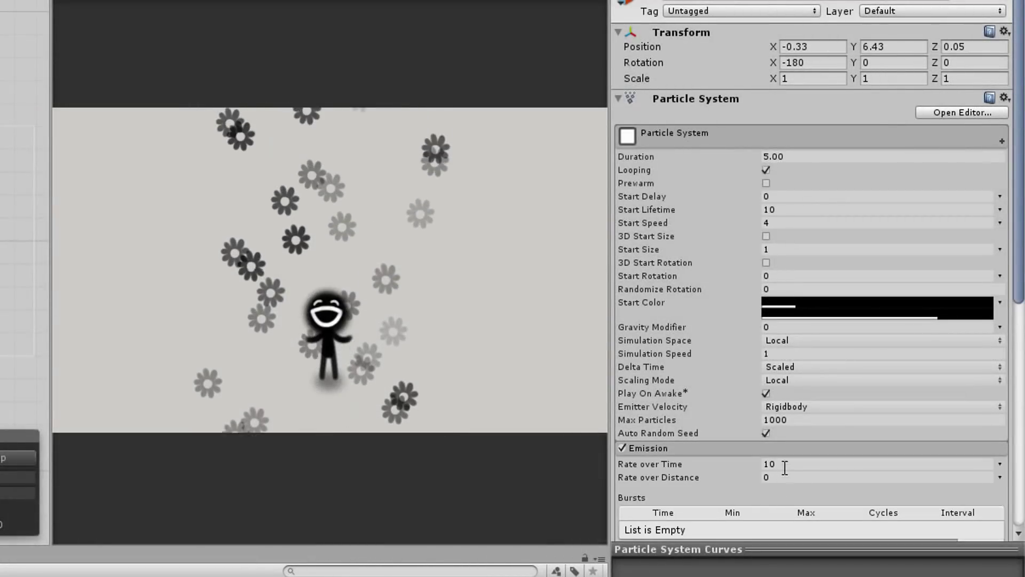
pyautogui.click(789, 463)
pyautogui.write('50')
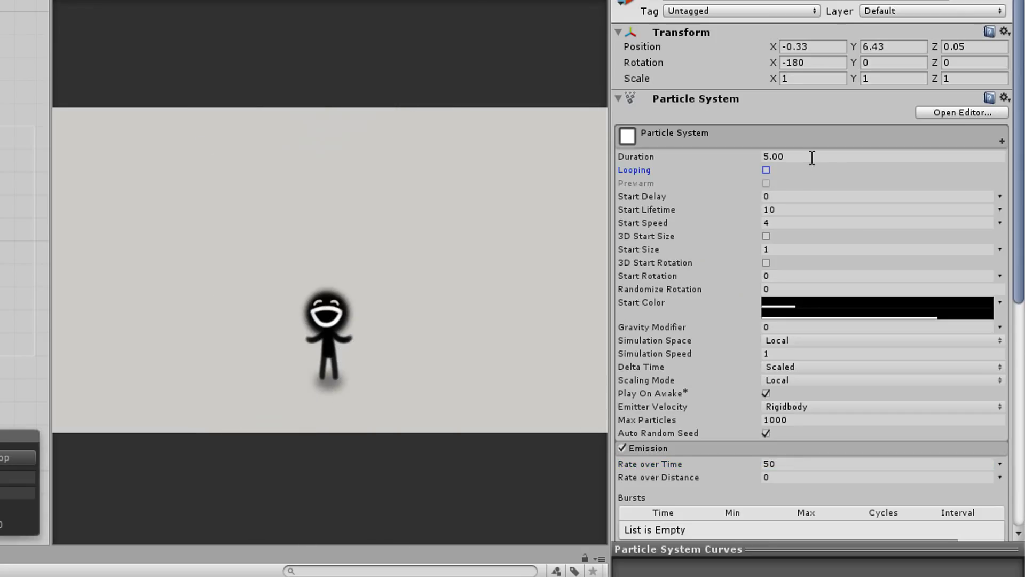
# Turn off looping and set the particle system's duration to 0.10.
pyautogui.write('0.10')
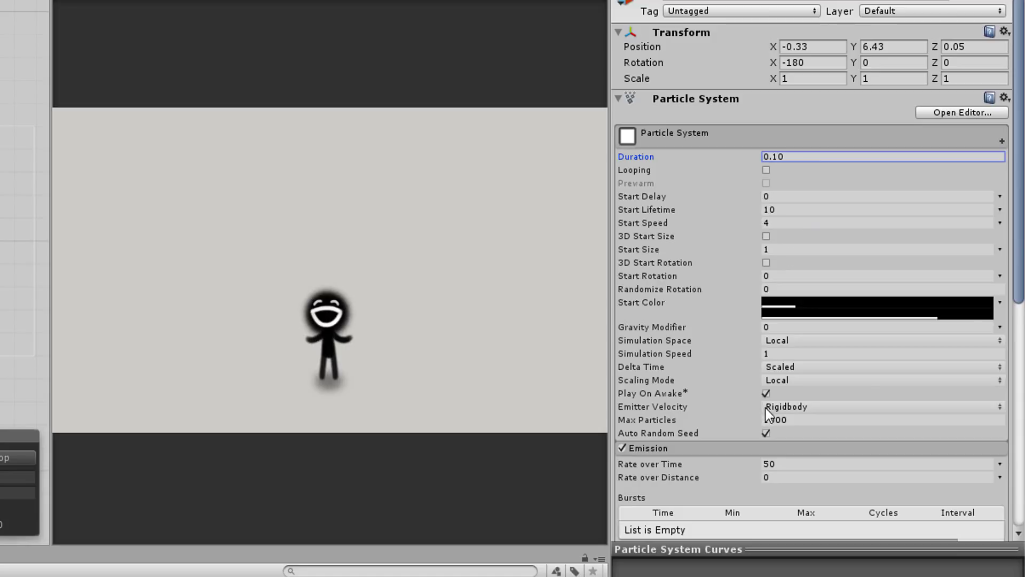
pyautogui.scroll(-3, 1021, 238)
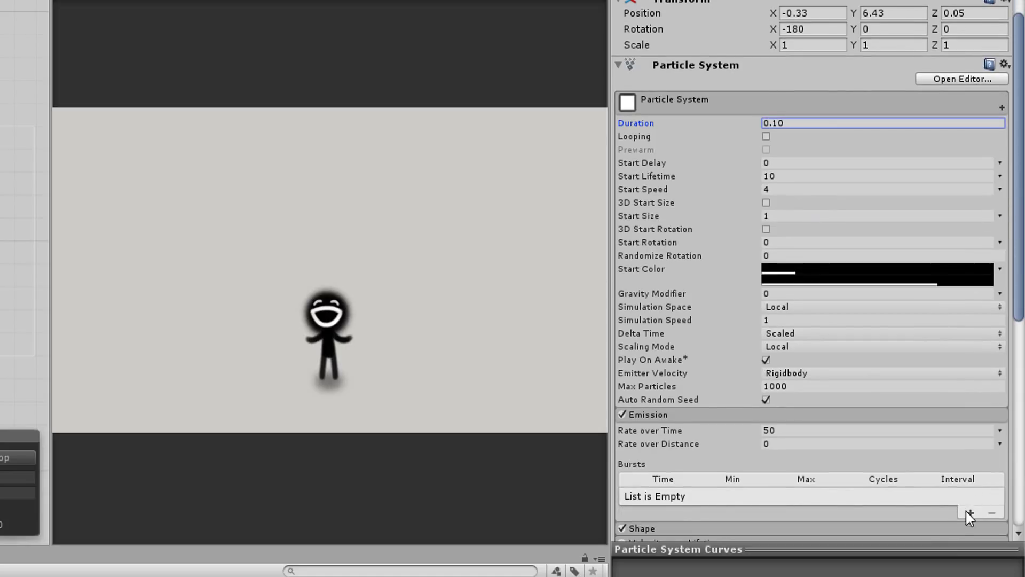
# Add a burst entry to the particle system's Emission settings.
pyautogui.click(971, 513)
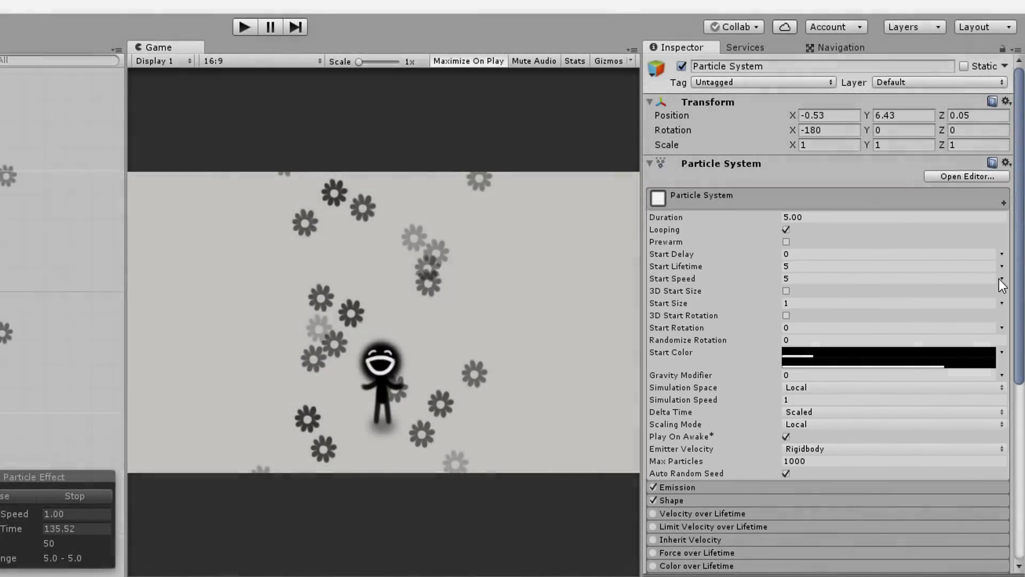
# Make the particles' Start Speed random between two constants, 2 and 5.
pyautogui.click(1000, 279)
pyautogui.click(909, 330)
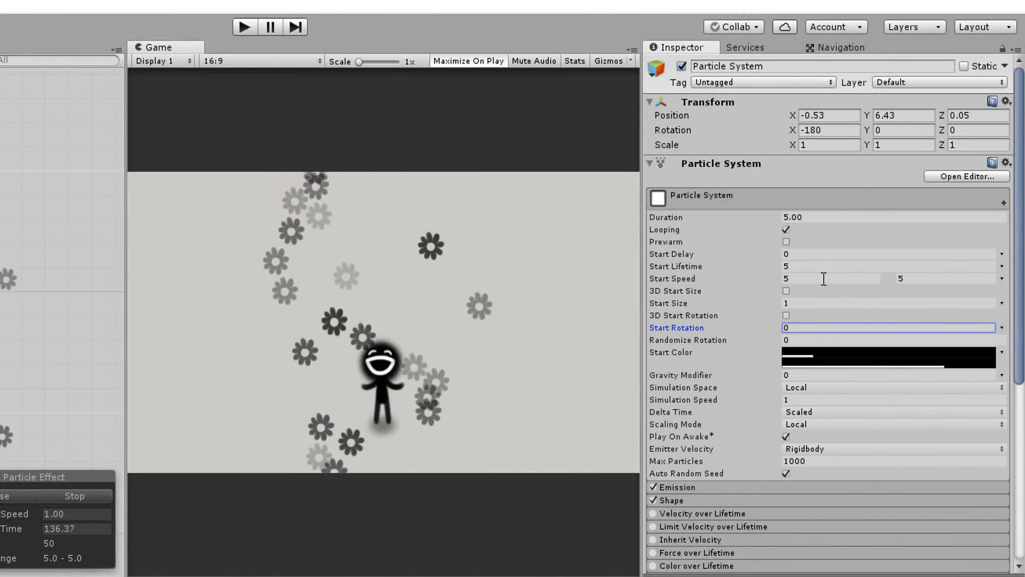
pyautogui.click(818, 277)
pyautogui.write('2')
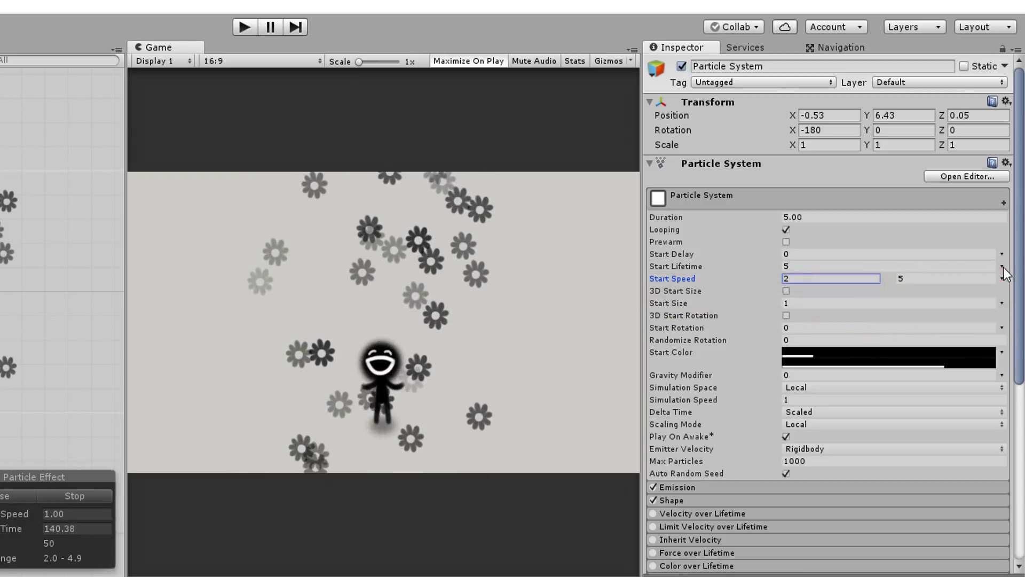
# Make the particles' Start Lifetime random between two constants, 6 and 4.
pyautogui.click(1002, 265)
pyautogui.click(854, 315)
pyautogui.click(814, 267)
pyautogui.press('Tab')
pyautogui.write('4')
pyautogui.click(851, 267)
pyautogui.write('6')
pyautogui.press('Return')
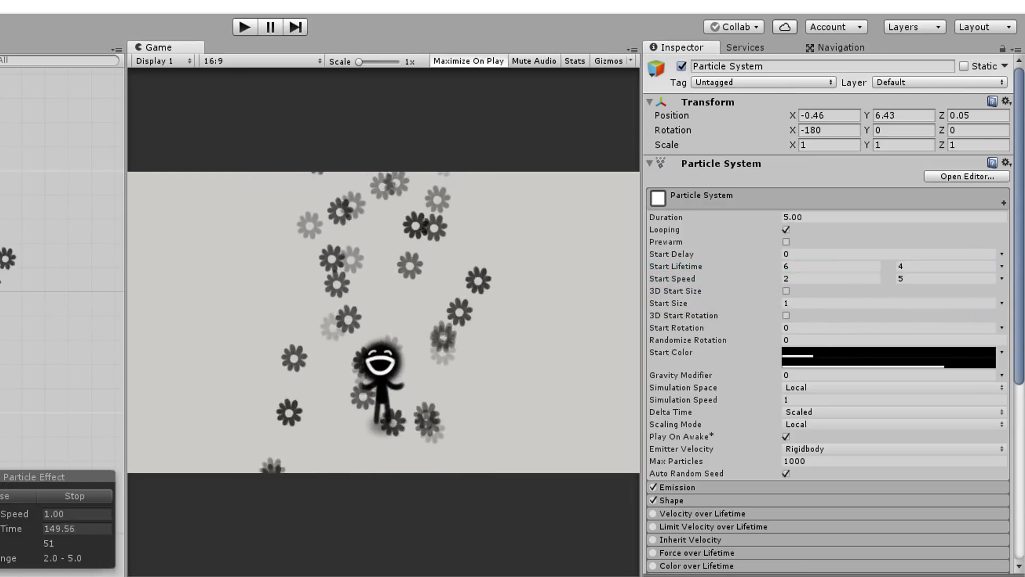
# Make the particles' Start Size random between two constants, 0.2 and 1.
pyautogui.click(1002, 303)
pyautogui.click(907, 356)
pyautogui.click(831, 303)
pyautogui.write('0.2')
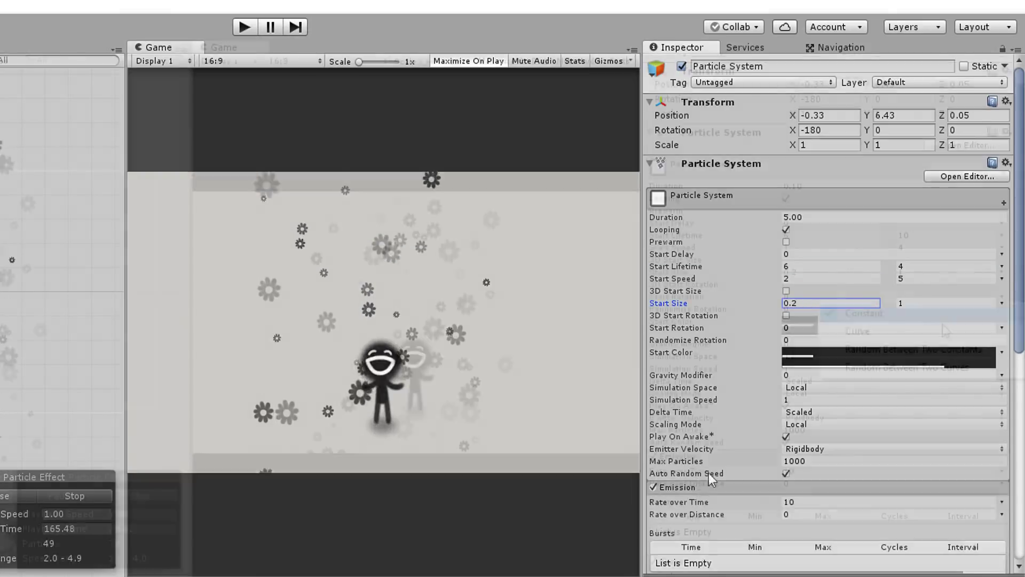
# Make the particles' Start Rotation random between two constants, 0 and 360.
pyautogui.scroll(-1, 709, 472)
pyautogui.click(1002, 296)
pyautogui.click(908, 349)
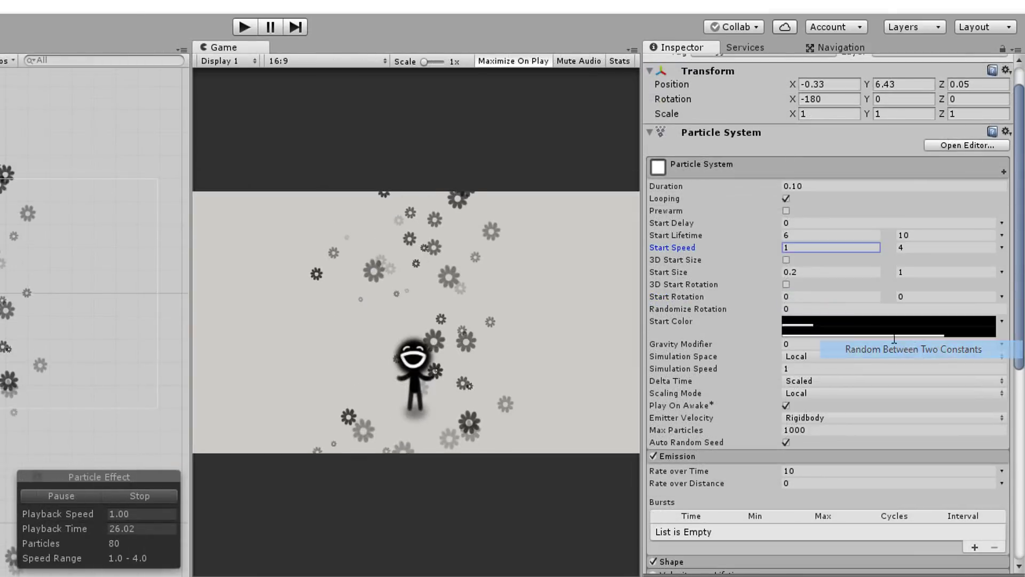
pyautogui.click(951, 297)
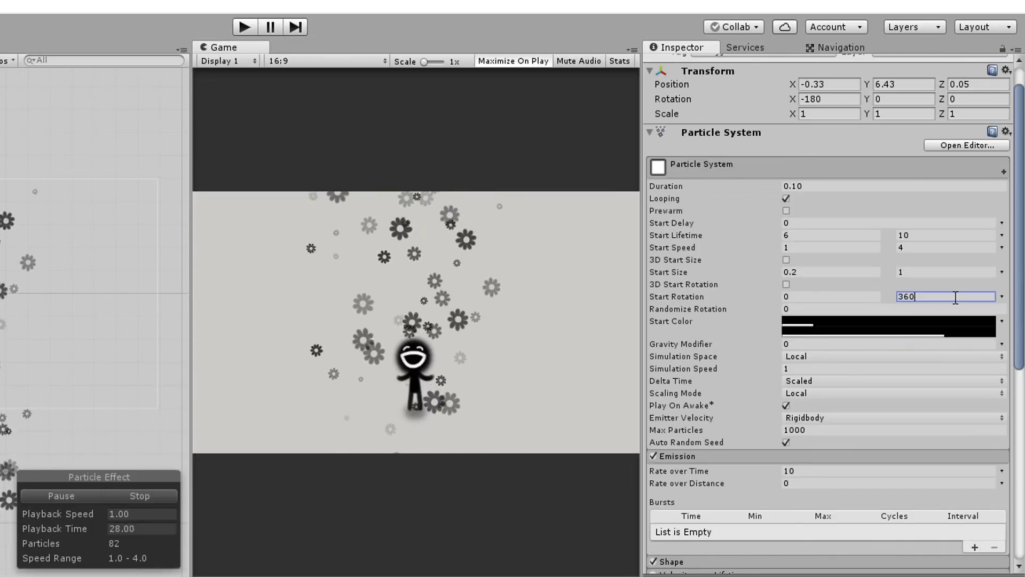
# Enable Rotation over Lifetime for the flower particles and set its Angular Velocity to 60.
pyautogui.scroll(-6, 776, 377)
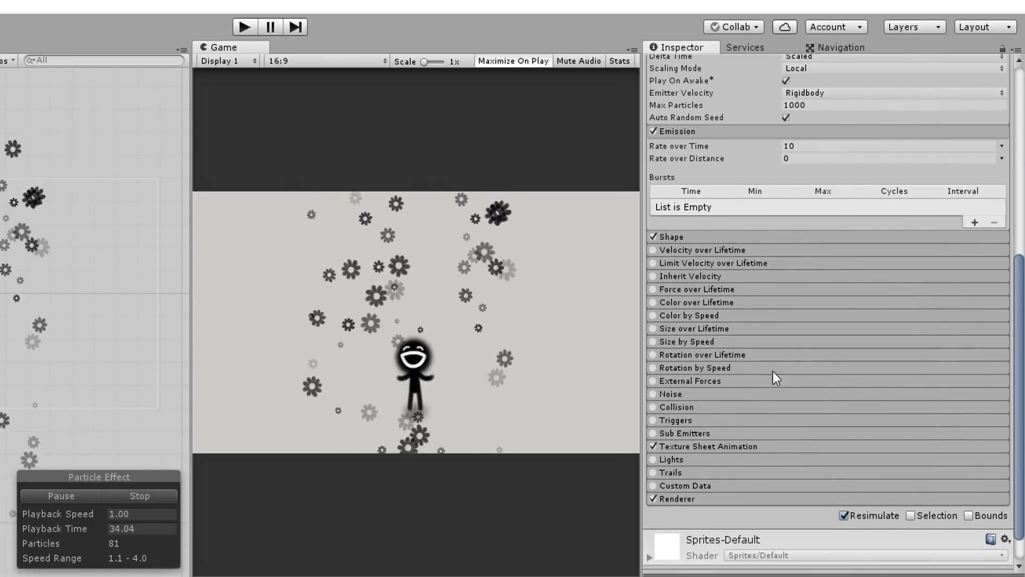
pyautogui.click(652, 354)
pyautogui.click(686, 354)
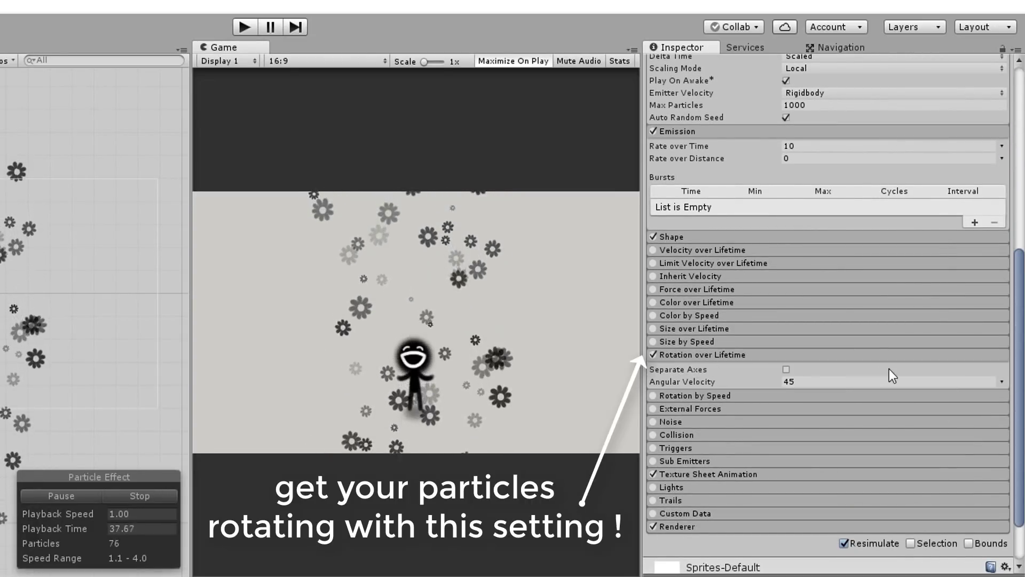
pyautogui.click(847, 377)
pyautogui.write('60')
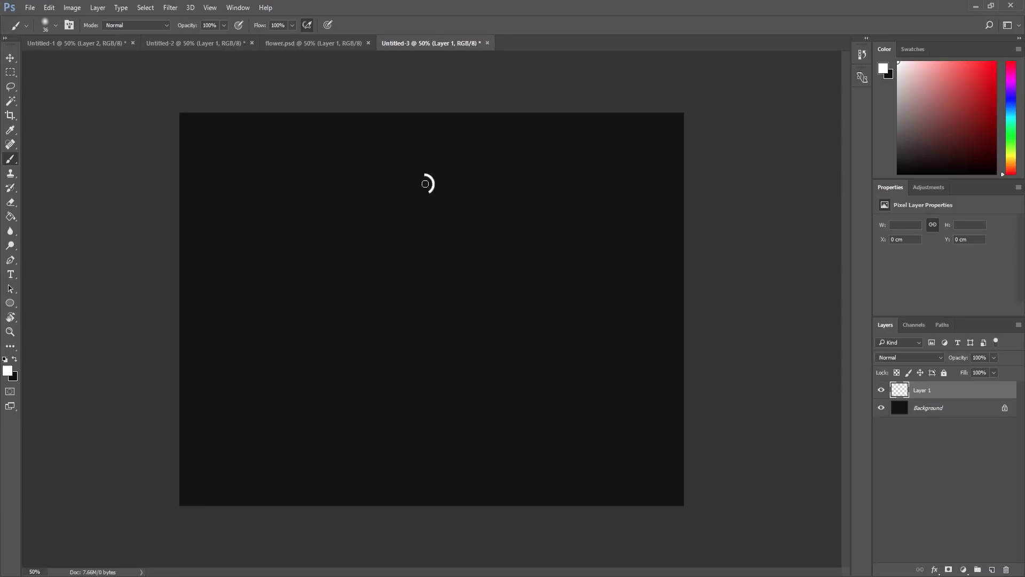
pyautogui.rightClick(256, 181)
pyautogui.click(259, 184)
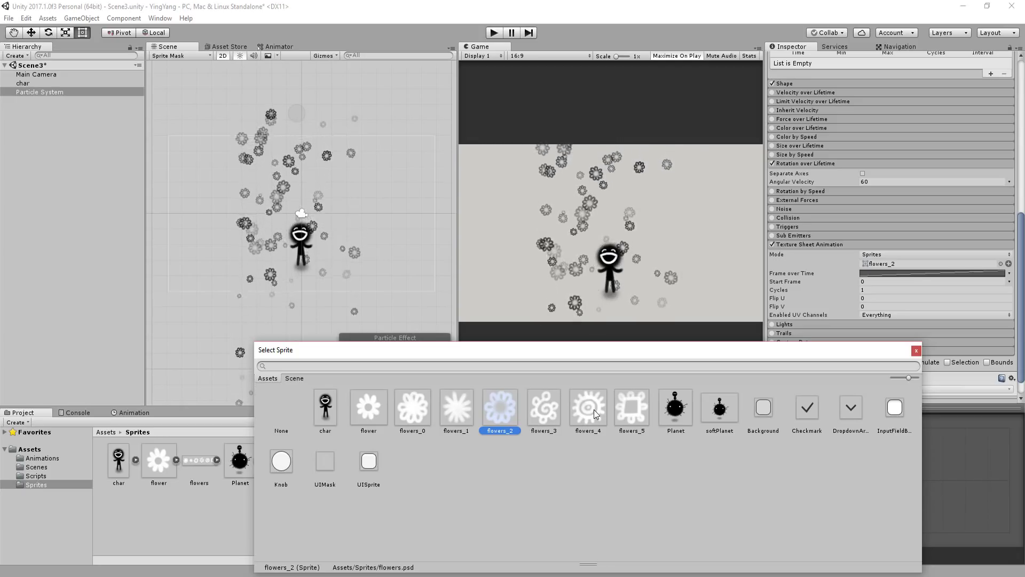
# Try the flowers_4, flowers_5, flowers_0 and flowers_1 sprites on the falling particles.
pyautogui.click(594, 409)
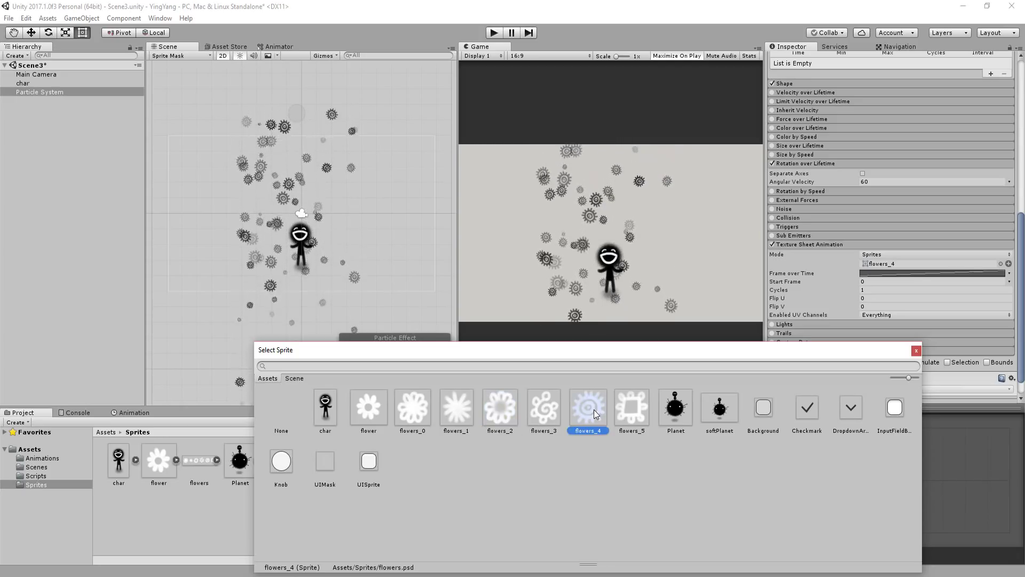
pyautogui.click(632, 407)
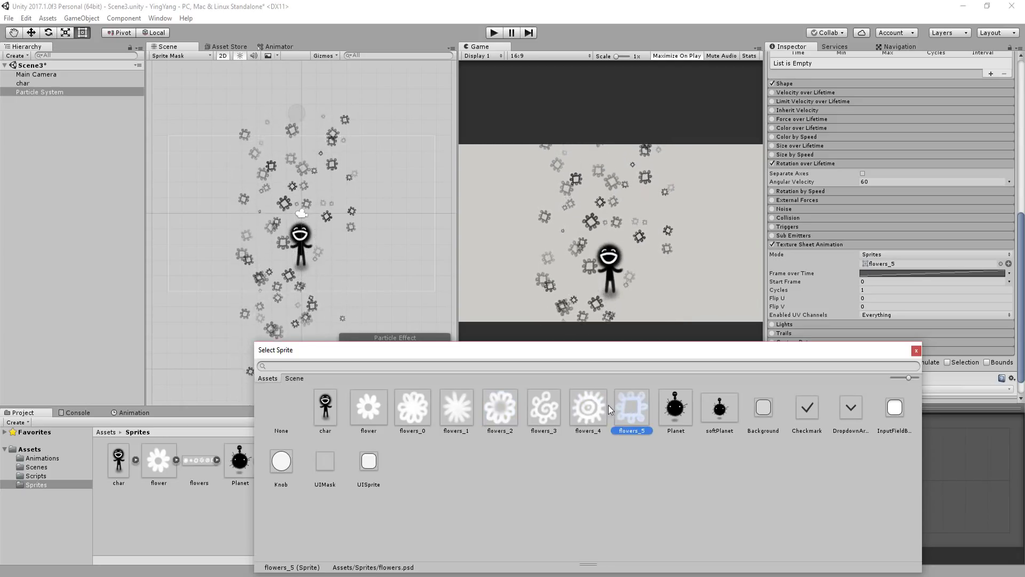
pyautogui.click(423, 408)
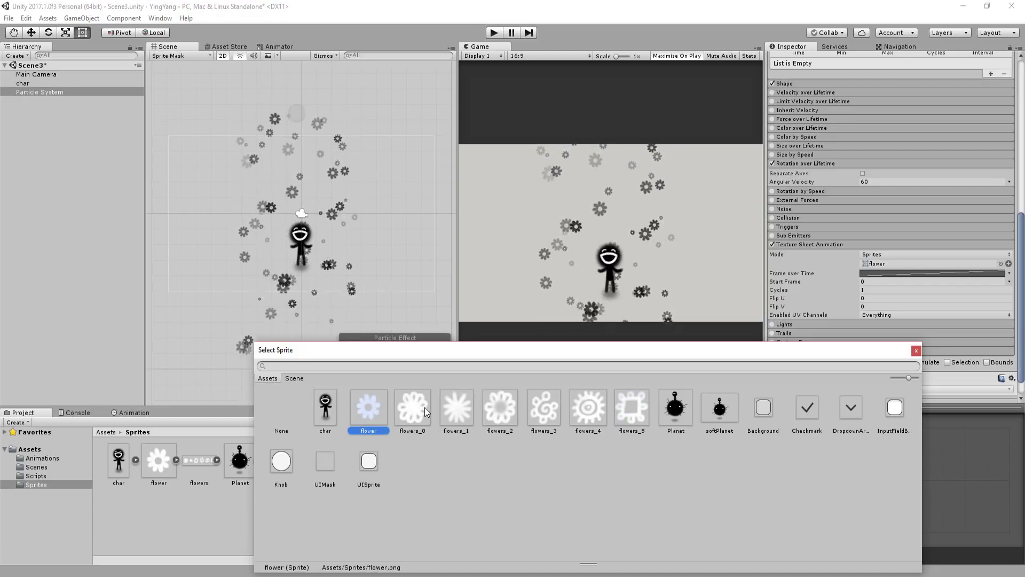
pyautogui.click(459, 410)
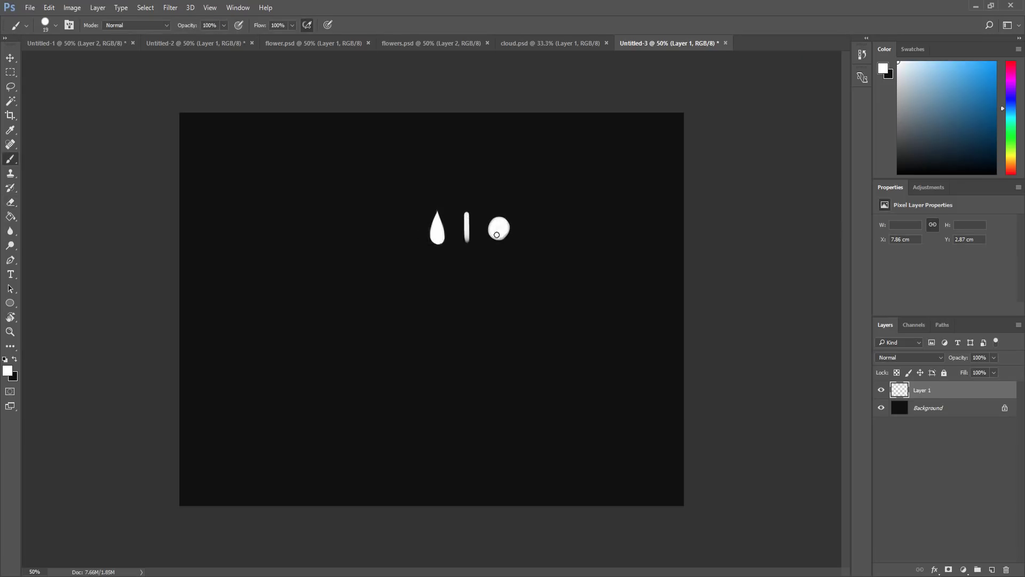
# Save the Photoshop drawing of the white drop, streak and circle shapes as rainDrops.
pyautogui.hotkey('ctrl', 'shift', 's')
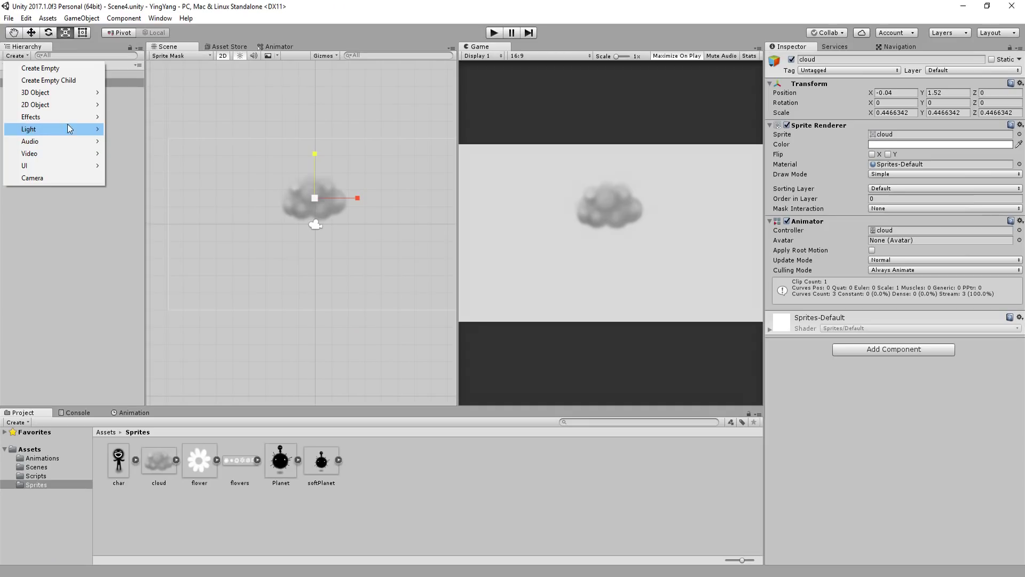
# Switch to Unity and add a Particle System to the cloud scene.
pyautogui.moveTo(80, 117)
pyautogui.click(138, 115)
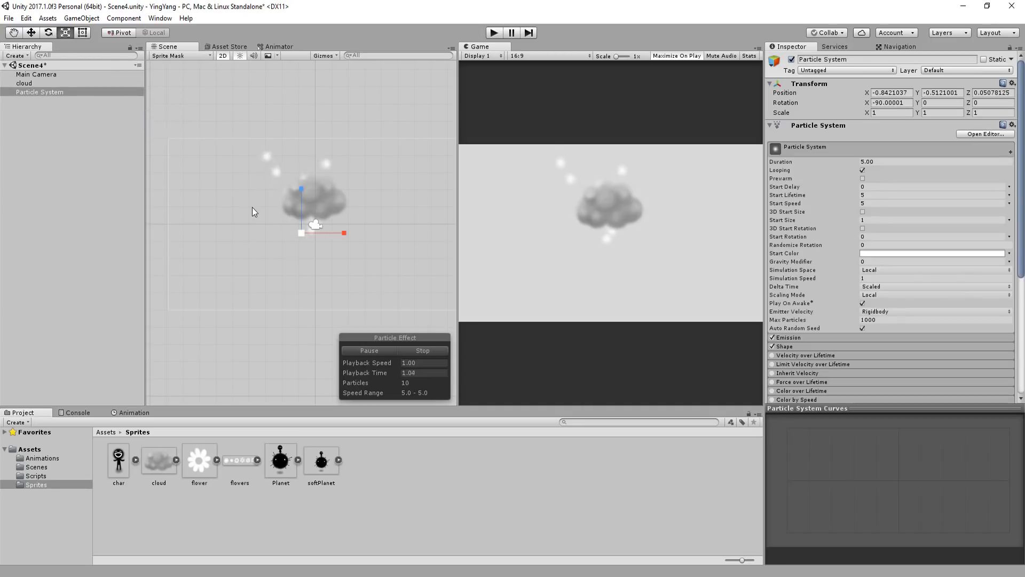
# Give the new particle system the Sprites-Default material and use rainDrops_0 as its texture sheet sprite.
pyautogui.scroll(-10, 873, 165)
pyautogui.click(1008, 250)
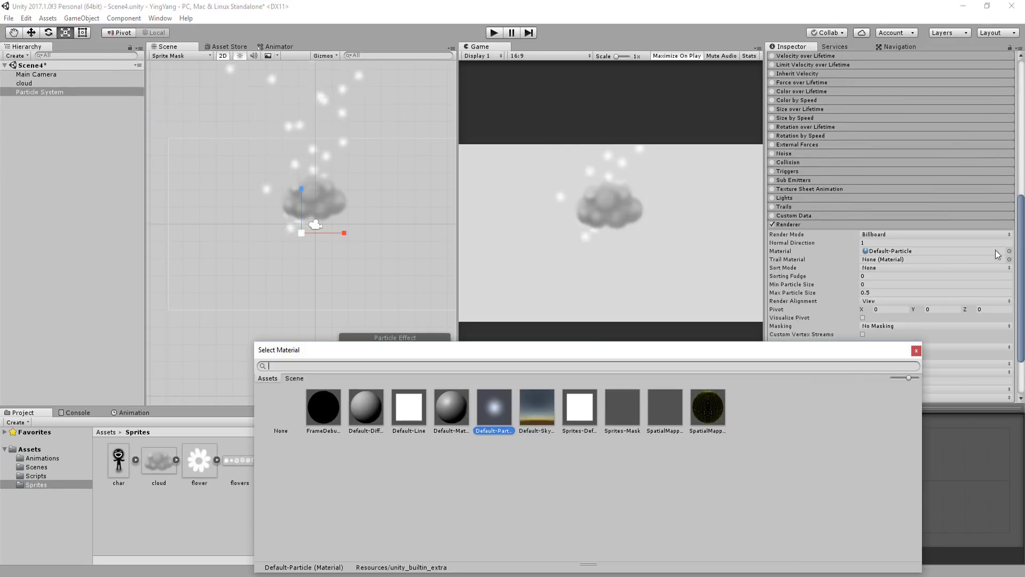
pyautogui.click(594, 403)
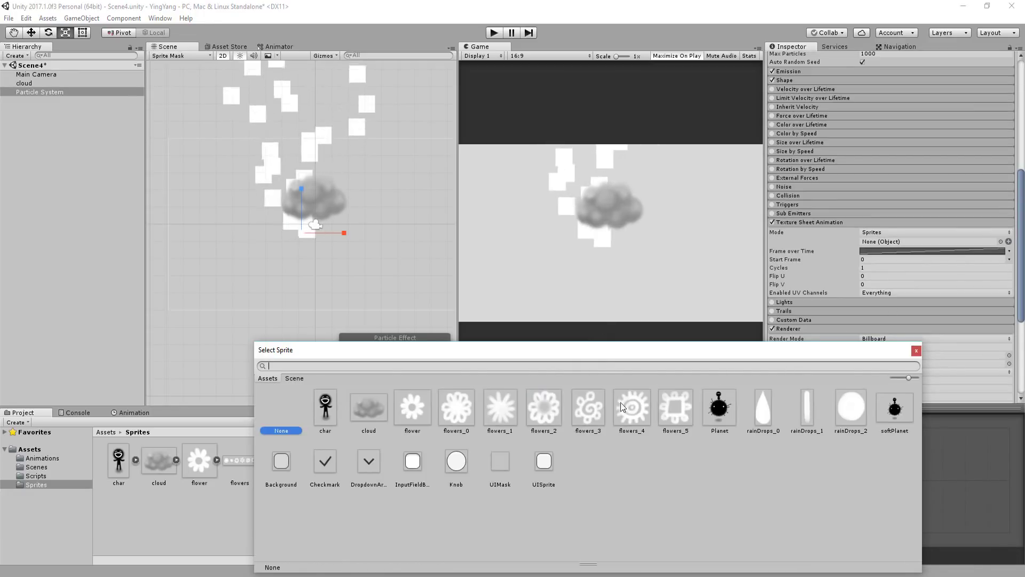
pyautogui.click(768, 405)
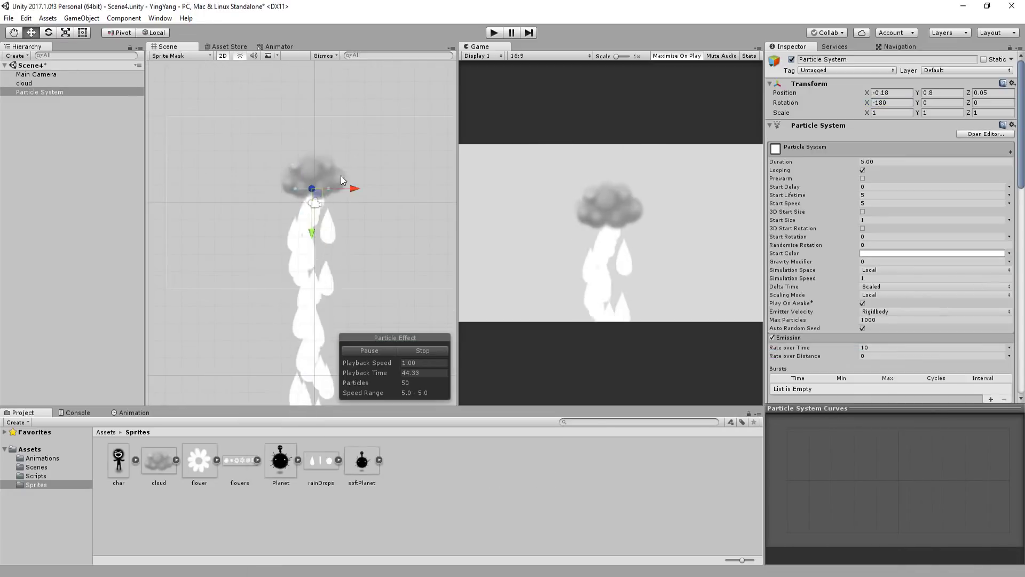
# Make the raindrops' Start Size random between two constants, 0.2 and 0.5.
pyautogui.click(1009, 220)
pyautogui.click(987, 249)
pyautogui.click(966, 220)
pyautogui.write('0.5')
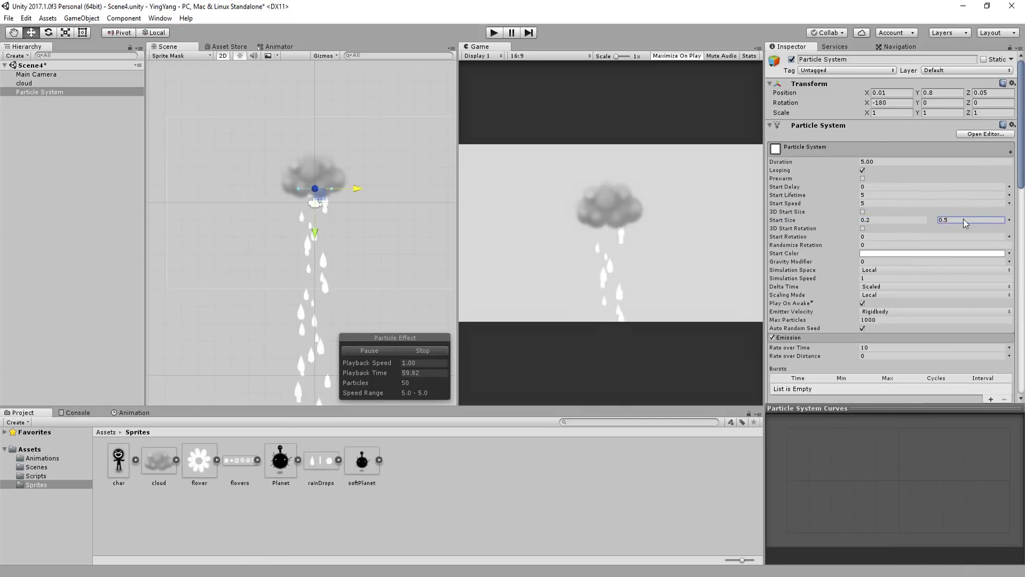
# Vary the raindrops' Start Color between light blue and translucent dark blue, and randomize their Start Speed between 4 and 6.
pyautogui.click(931, 253)
pyautogui.moveTo(835, 374); pyautogui.dragTo(801, 368)
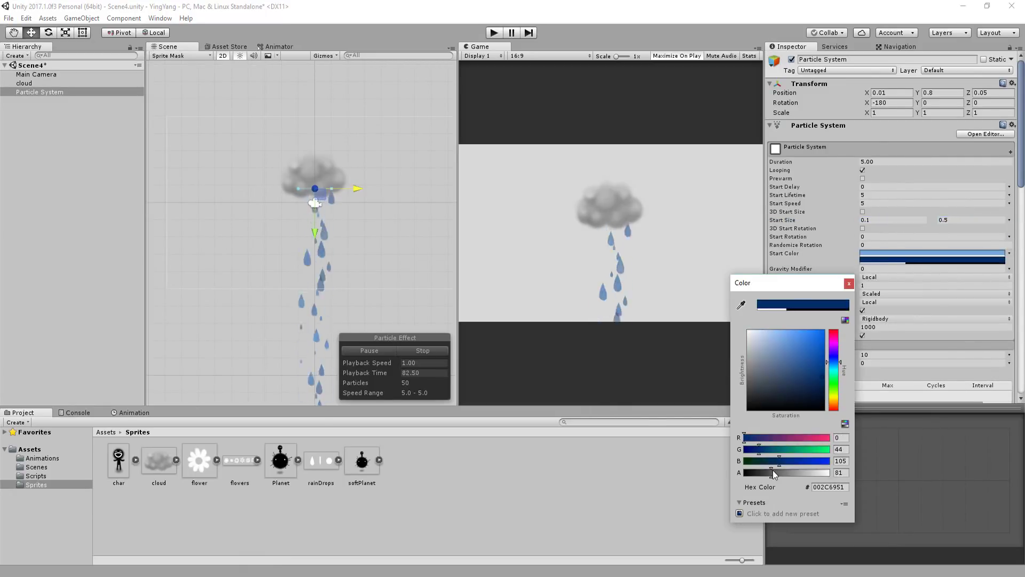
pyautogui.write('4')
pyautogui.press('Tab')
pyautogui.write('6')
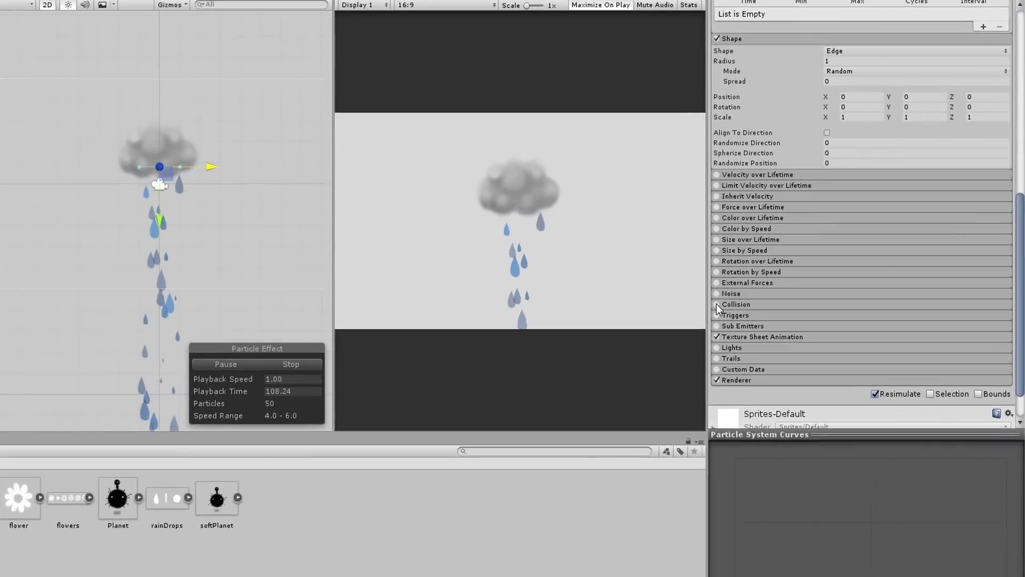
# Enable Collision on the rain particles with type World and mode 2D.
pyautogui.click(752, 305)
pyautogui.scroll(-2, 757, 304)
pyautogui.scroll(-2, 757, 304)
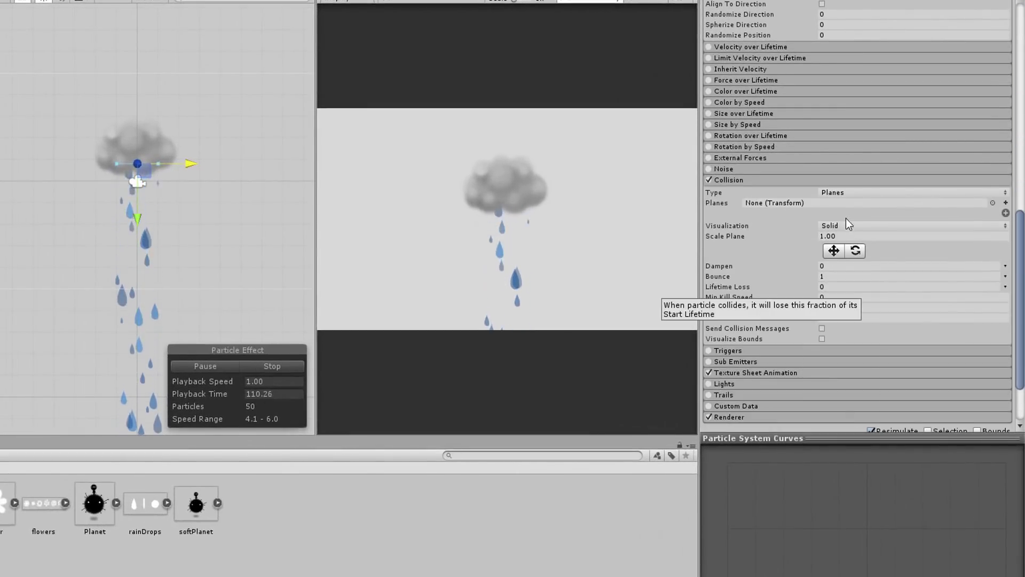
pyautogui.click(854, 193)
pyautogui.click(835, 220)
pyautogui.click(838, 203)
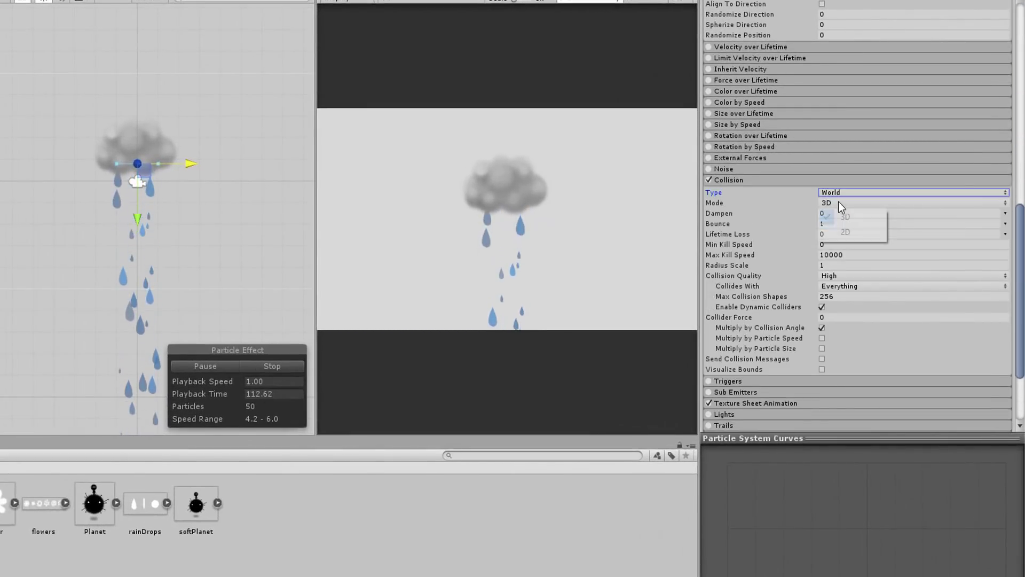
pyautogui.click(839, 230)
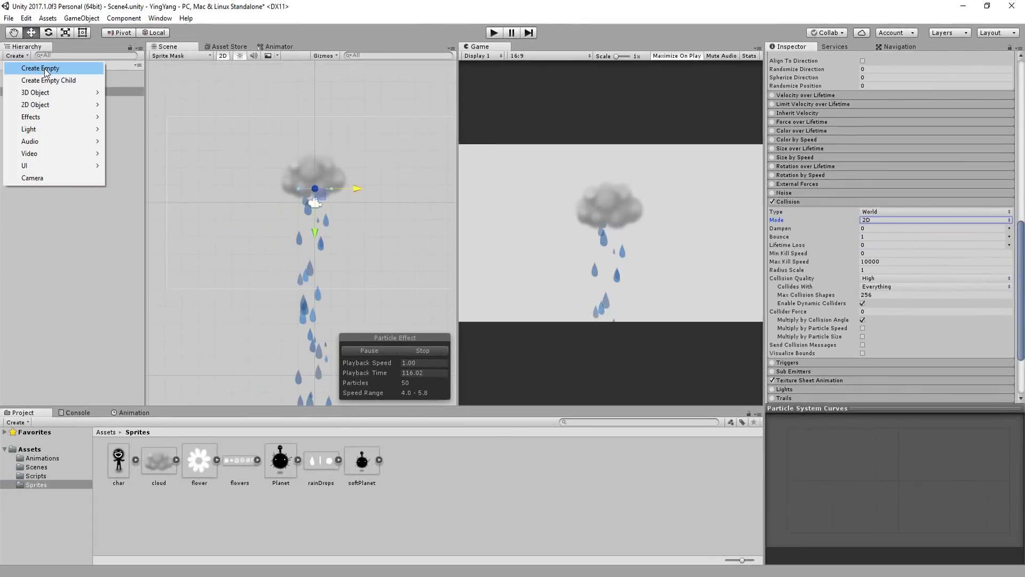
# Create an empty object named Ground and add a Box Collider 2D with an X size of 10.
pyautogui.click(32, 66)
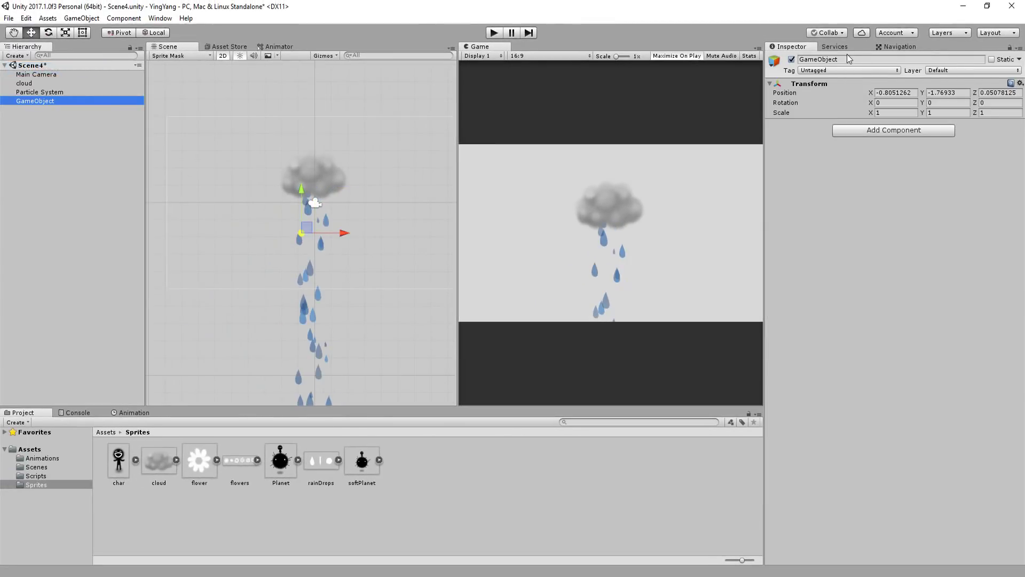
pyautogui.click(888, 130)
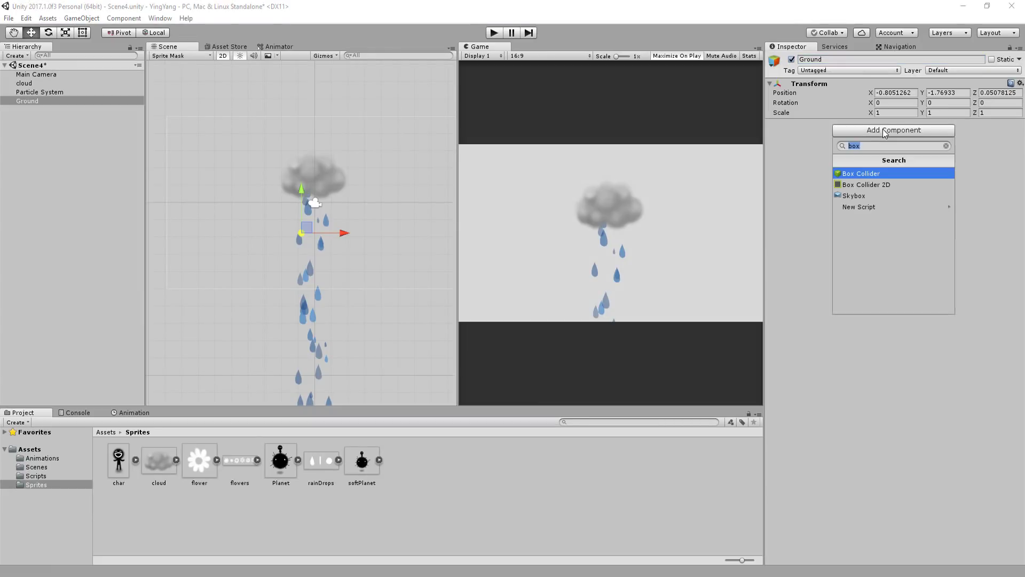
pyautogui.write('box 2d')
pyautogui.press('Return')
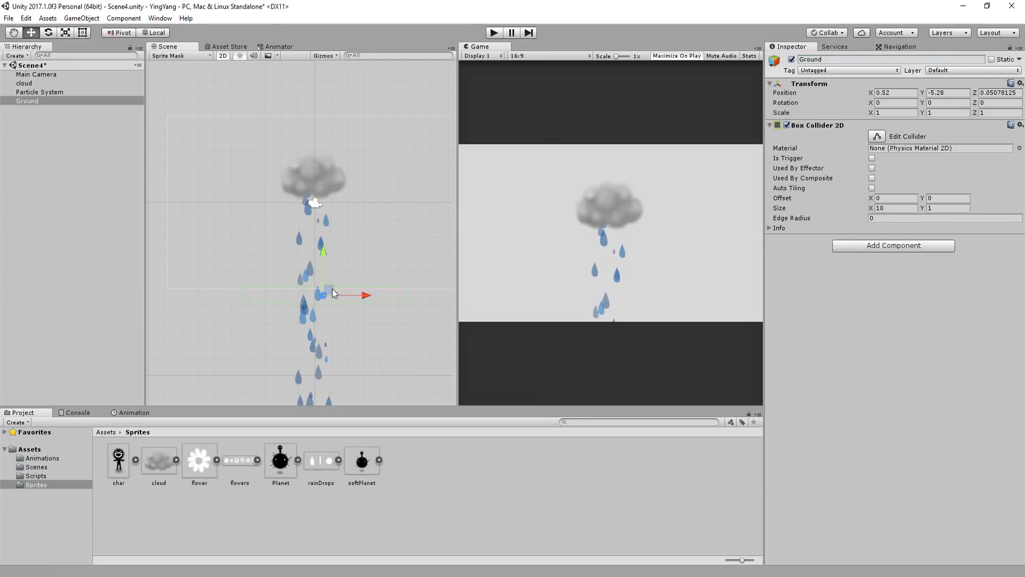
# Position the Ground collider beneath the cloud at about X 0.19, Y -5.54.
pyautogui.moveTo(332, 289); pyautogui.dragTo(327, 292)
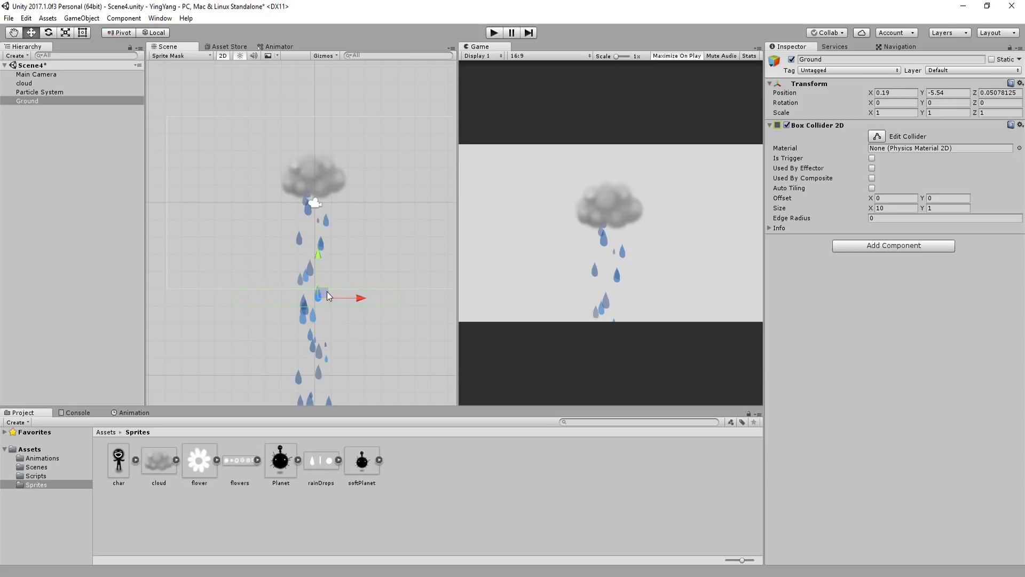
# Set the rain particle system's collision Bounce to 0 and Dampen to 1.
pyautogui.click(40, 92)
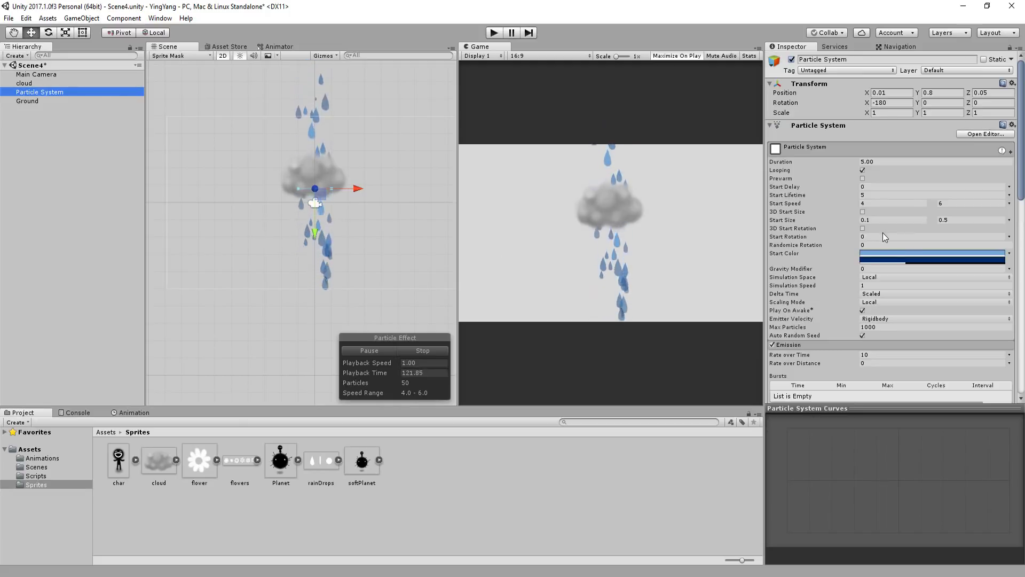
pyautogui.scroll(-15, 907, 245)
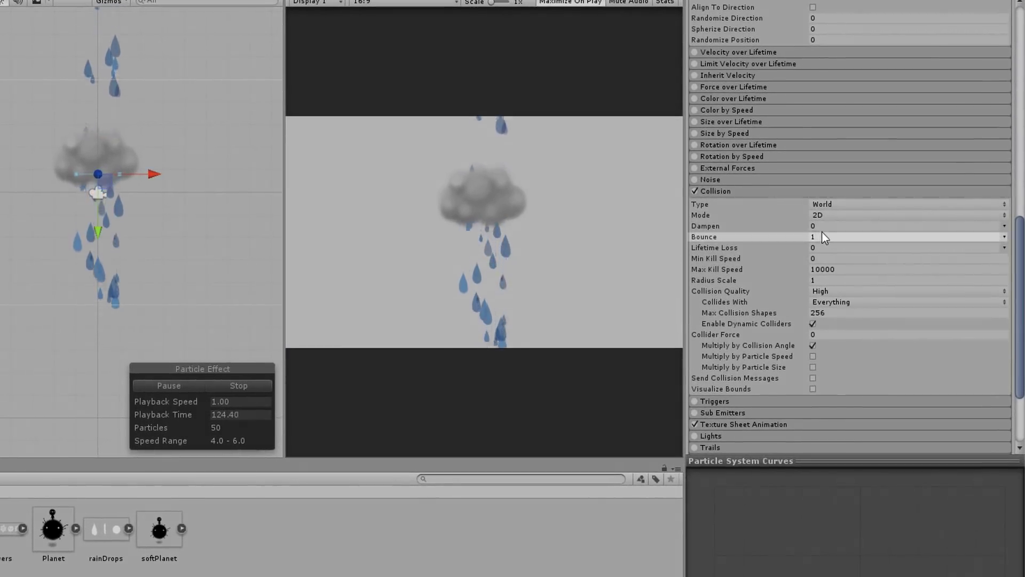
pyautogui.click(884, 238)
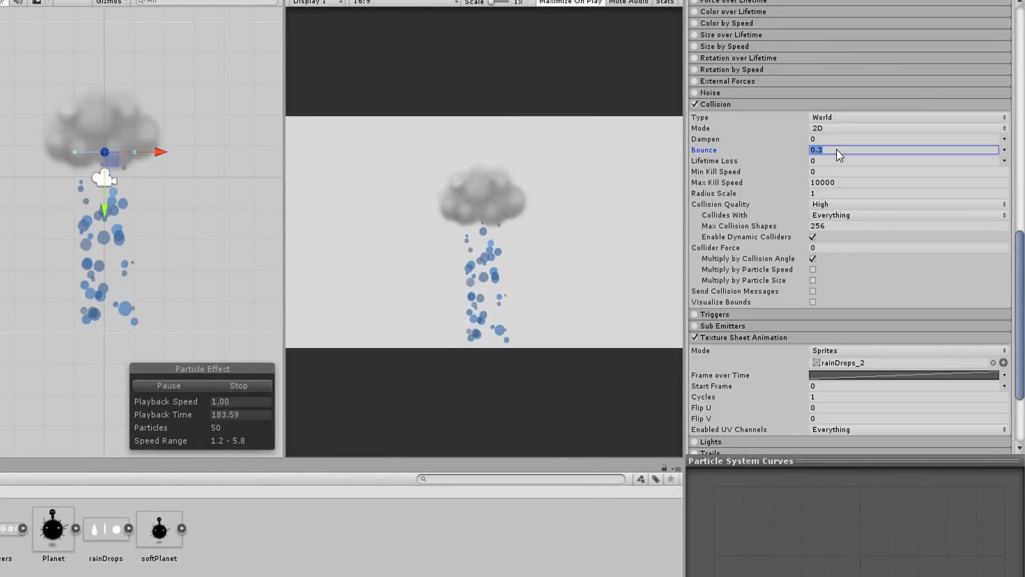
pyautogui.click(840, 140)
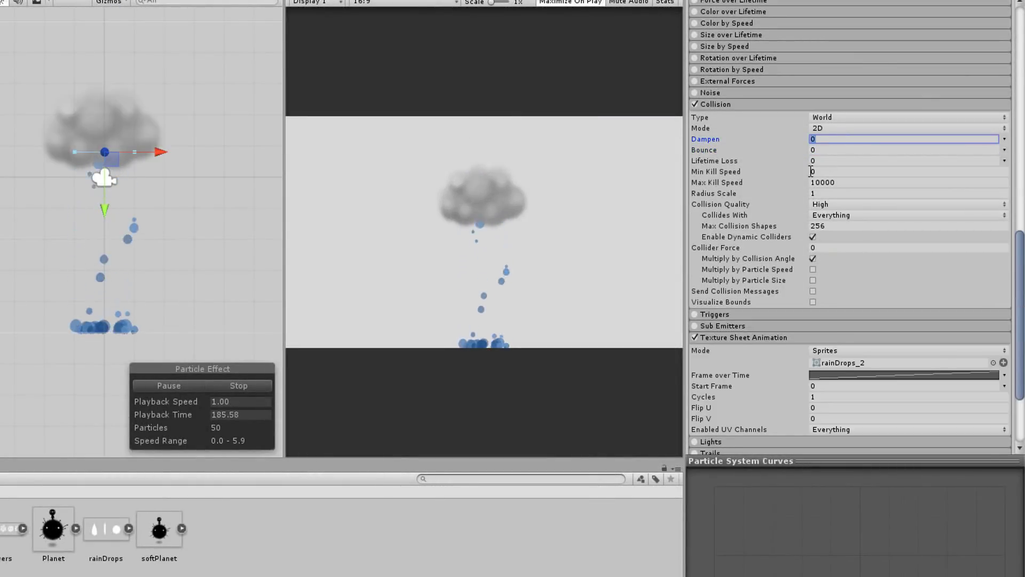
pyautogui.write('1')
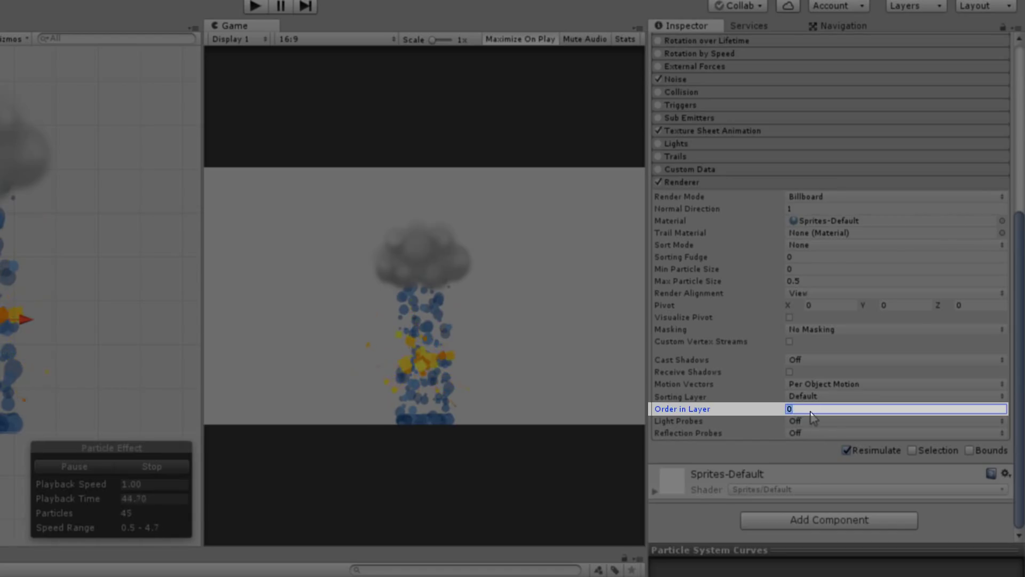
# Try an Order in Layer of 10 for the orange spark particles' renderer, and set it to -1.
pyautogui.write('10')
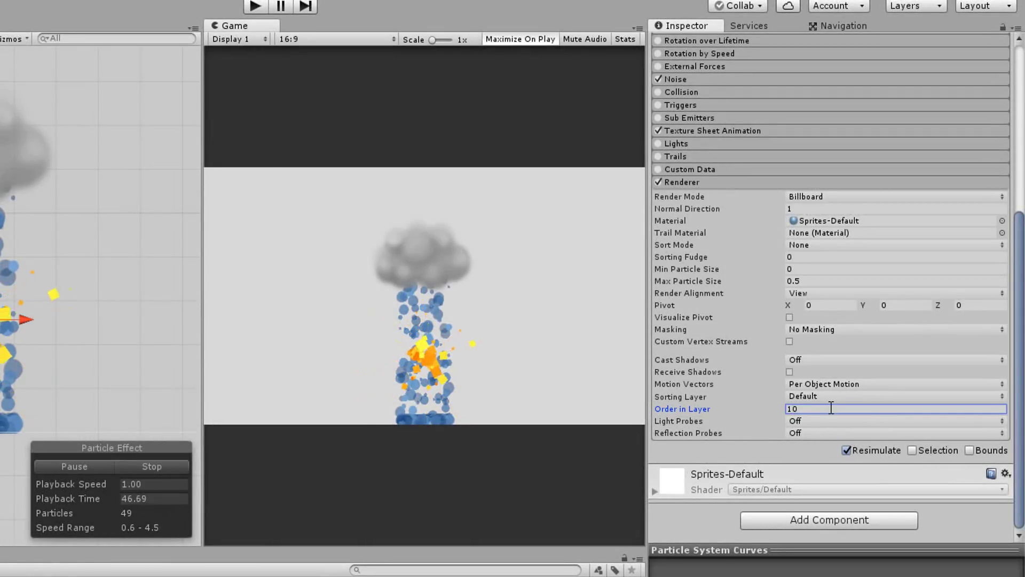
pyautogui.press('BackSpace')
pyautogui.press('BackSpace')
pyautogui.write('-1')
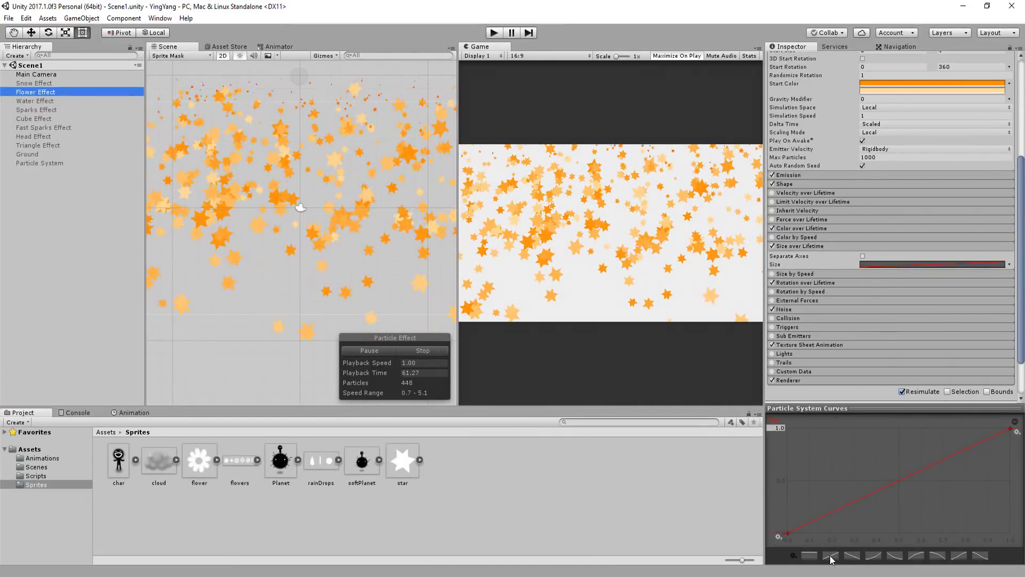
# Try rising and falling curve presets for the Flower Effect's Size over Lifetime, and apply the linear descending one.
pyautogui.click(859, 559)
pyautogui.click(852, 555)
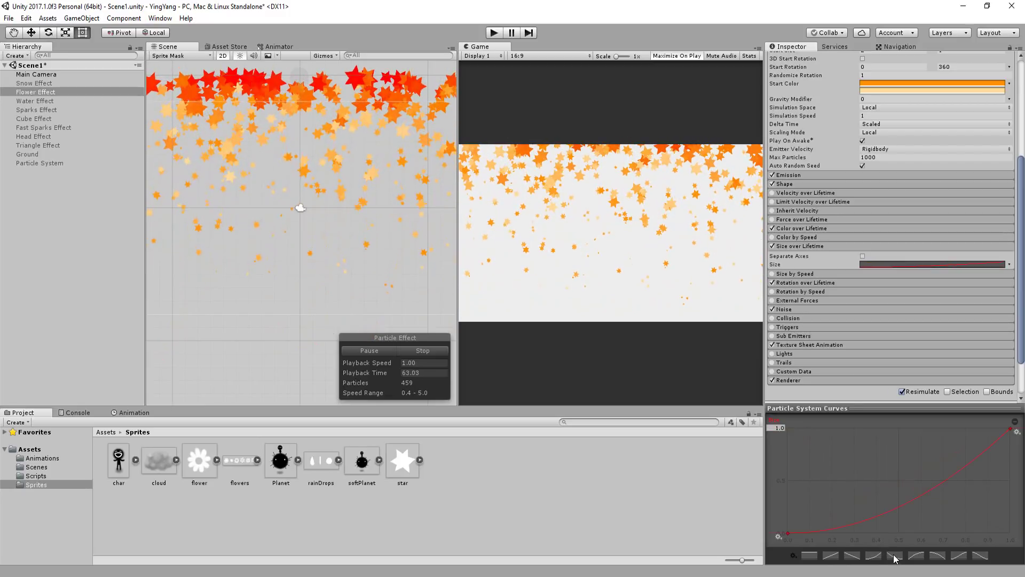
pyautogui.click(914, 556)
pyautogui.click(831, 556)
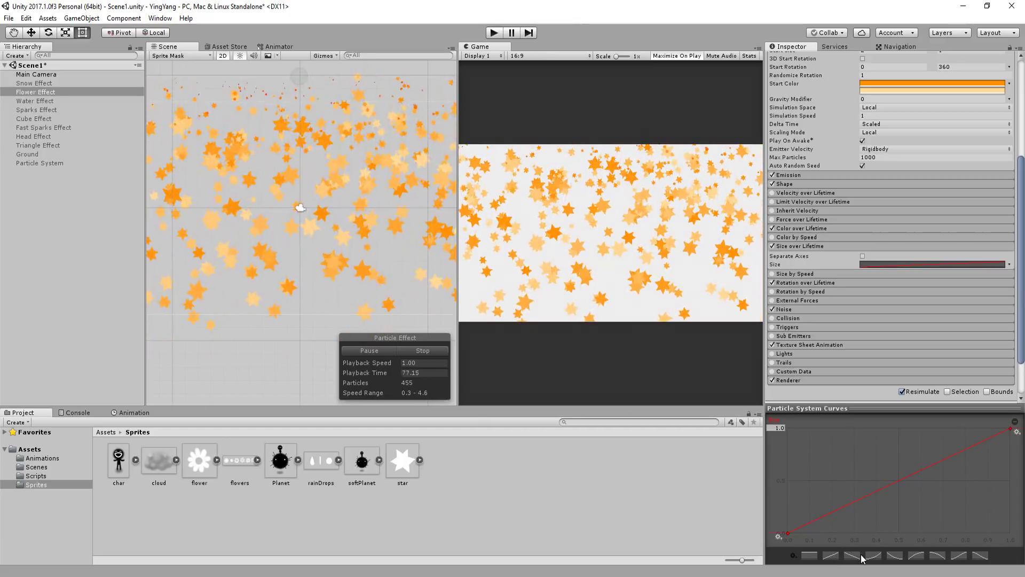
pyautogui.click(853, 556)
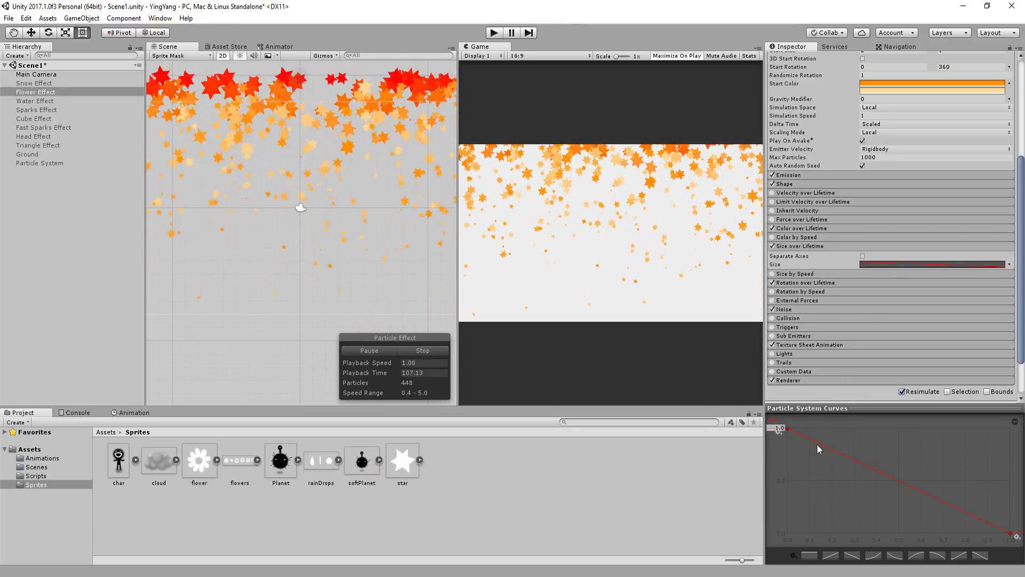
# Shape the Flower Effect's size curve to start near 0 and peak at a new key about a quarter of the way through the lifetime.
pyautogui.doubleClick(839, 452)
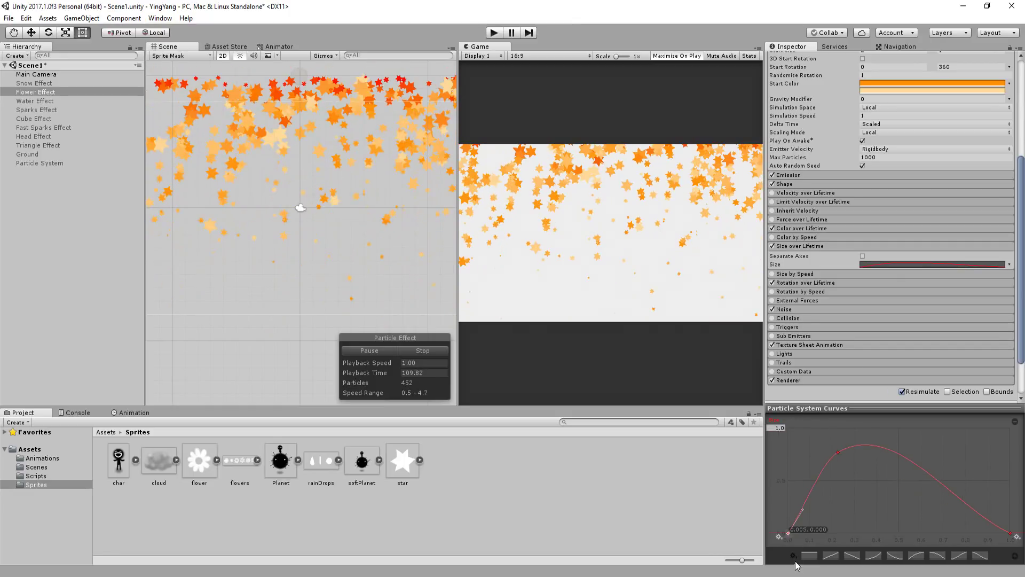
pyautogui.moveTo(788, 532); pyautogui.dragTo(788, 529)
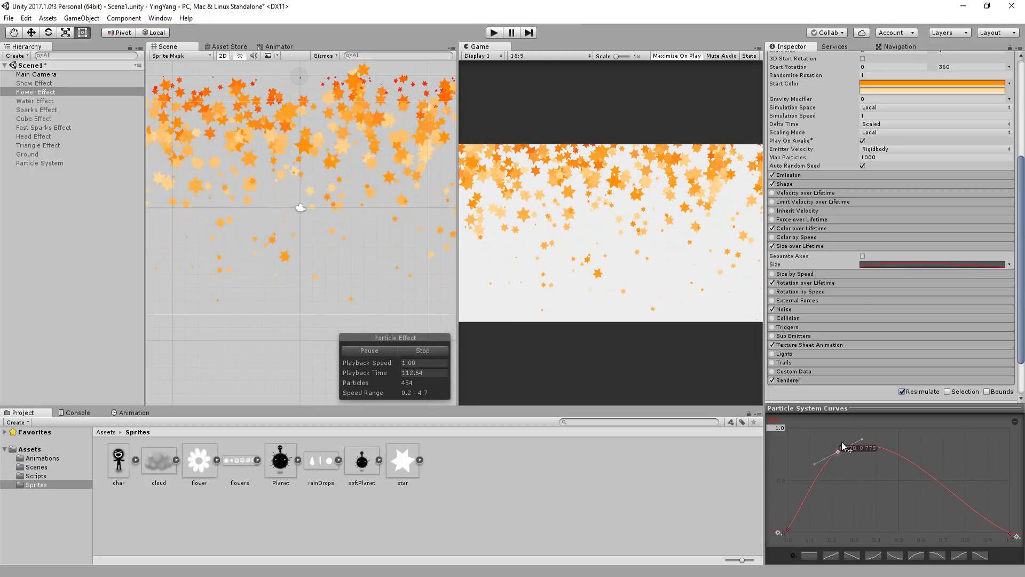
pyautogui.moveTo(838, 448); pyautogui.dragTo(843, 440)
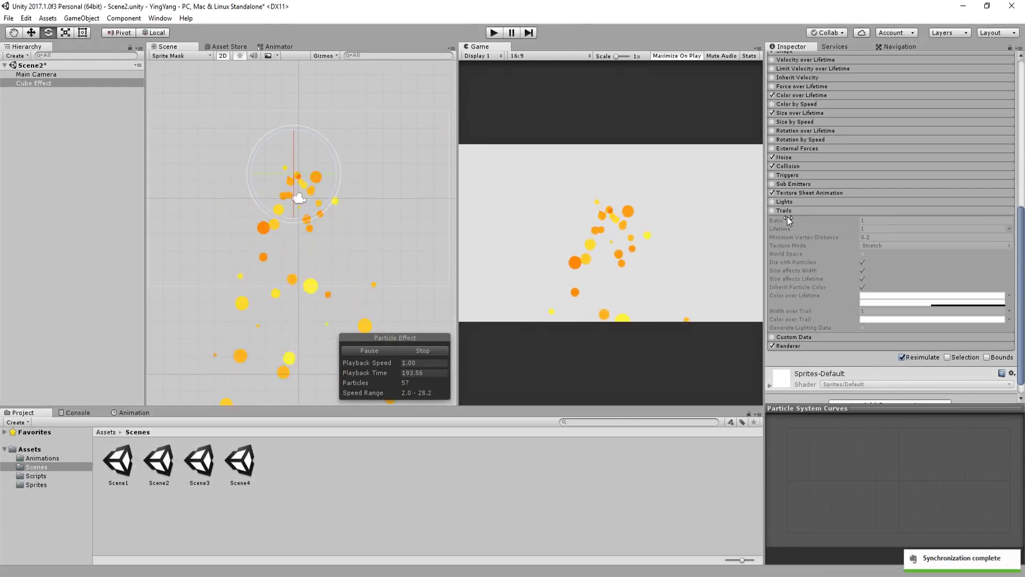
# Enable Trails on the Cube Effect and assign Sprites-Default as the Trail Material in its Renderer module.
pyautogui.click(772, 210)
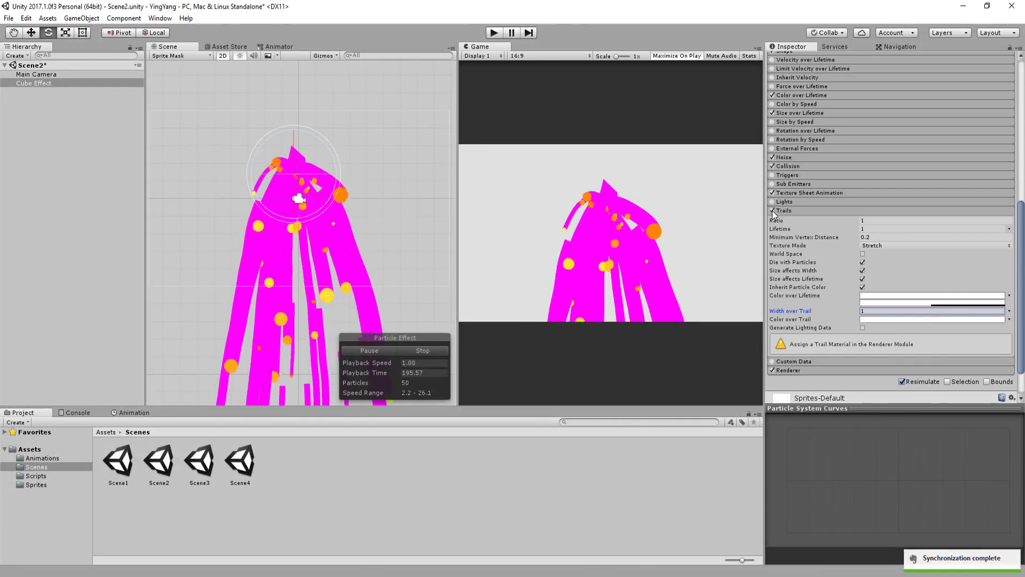
pyautogui.scroll(-2, 787, 256)
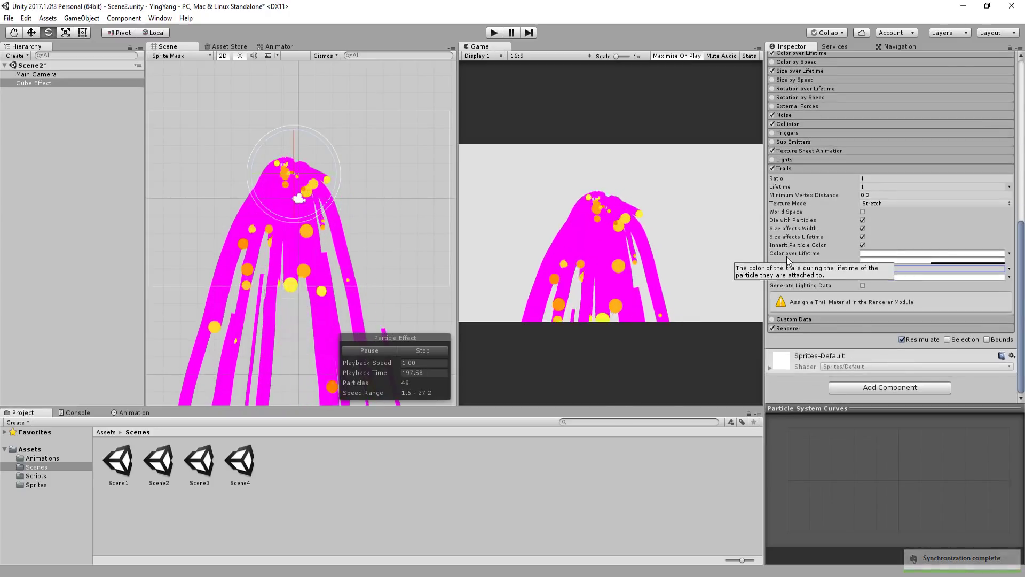
pyautogui.click(803, 327)
pyautogui.scroll(-2, 812, 329)
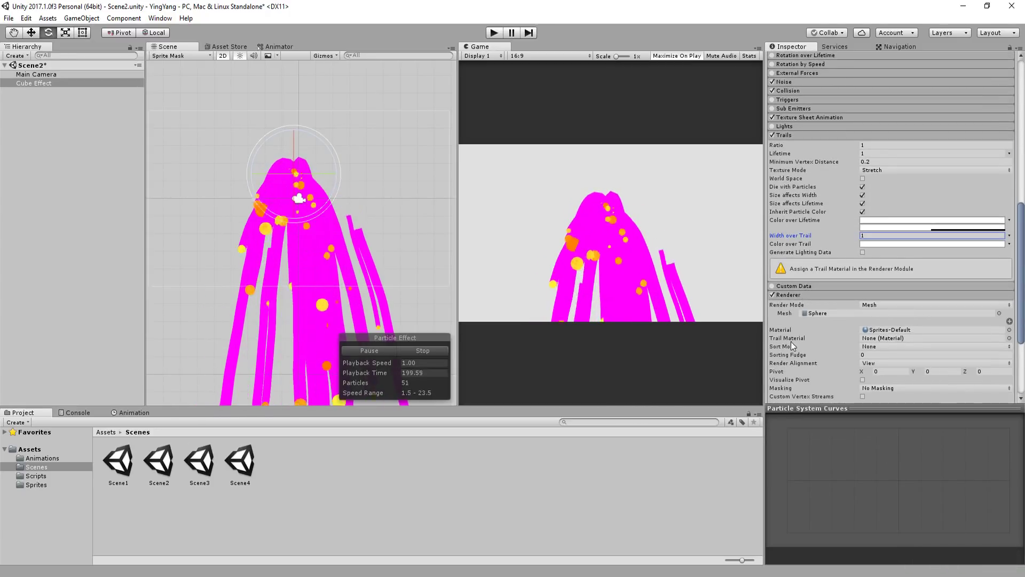
pyautogui.click(1009, 338)
pyautogui.click(585, 425)
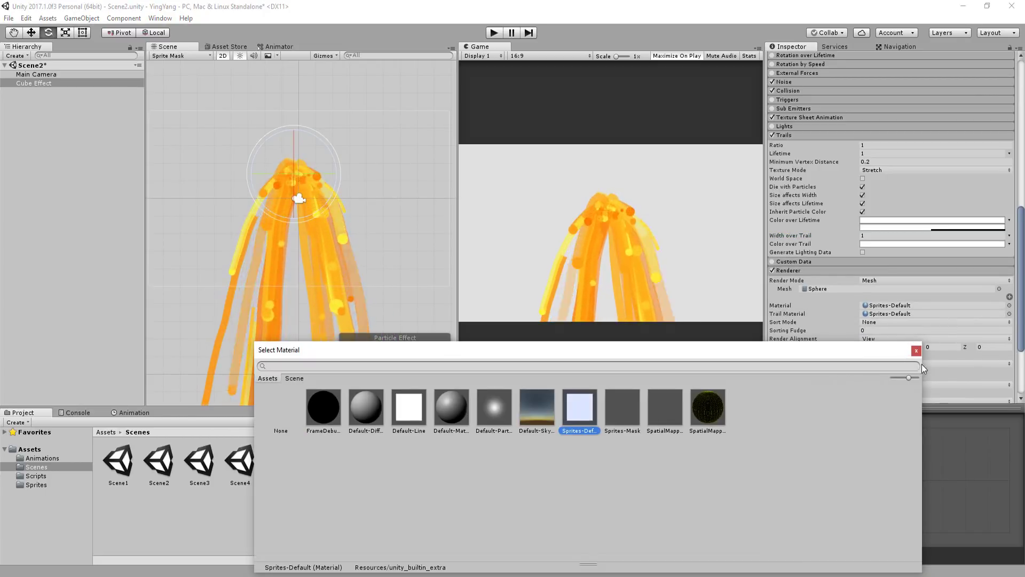
pyautogui.click(917, 351)
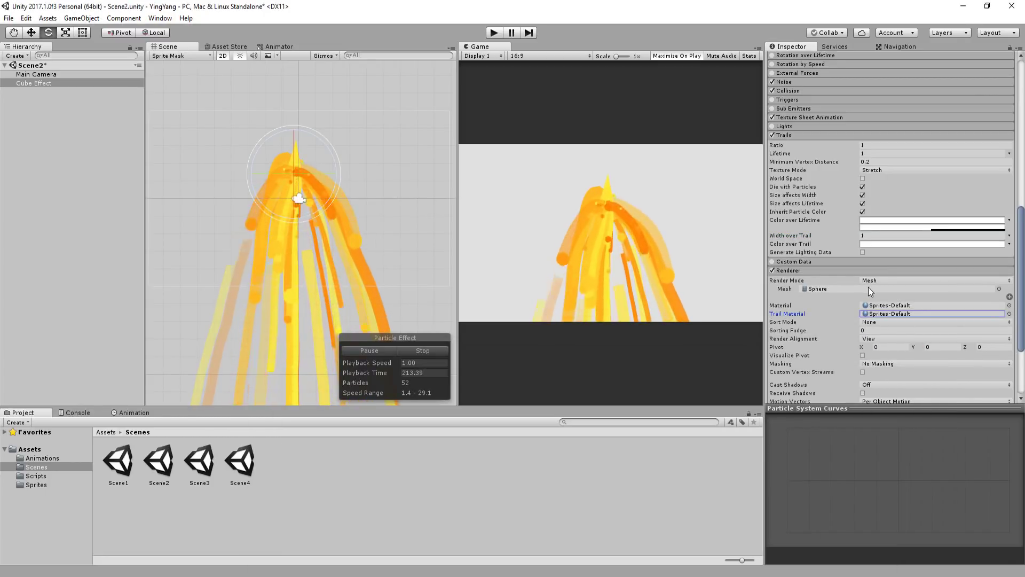
# Set the Trails Ratio of the Cube Effect to 0.
pyautogui.click(880, 146)
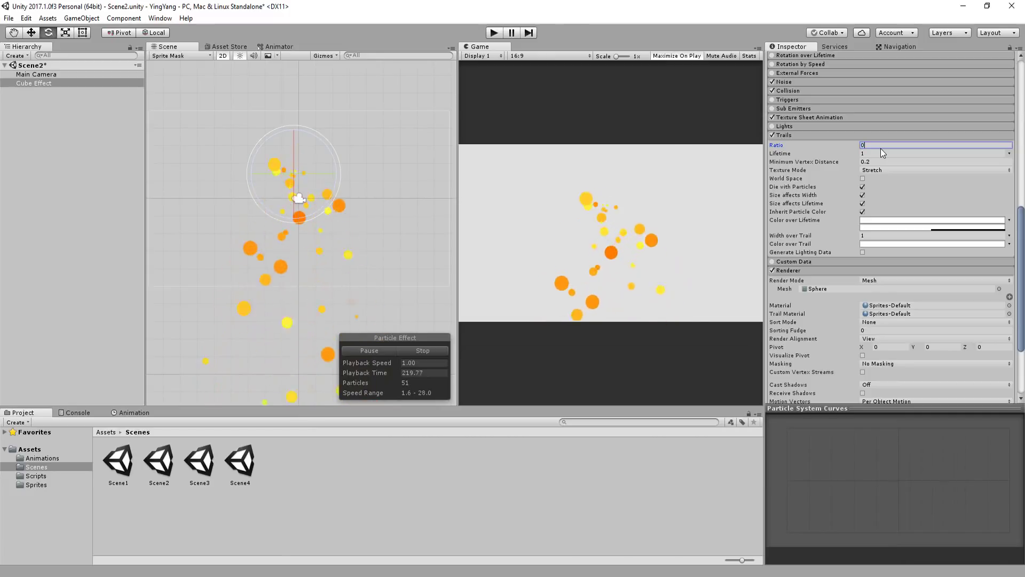